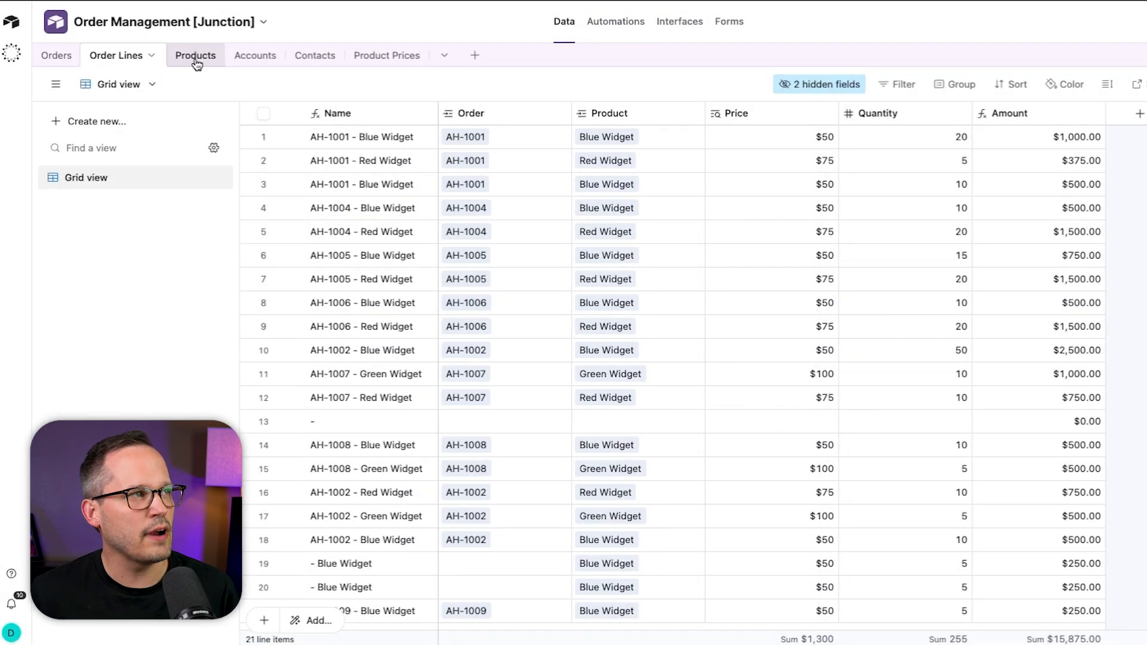
Set the Blue Widget's price to $70 in the Products table and return to the Order Lines table
{"action": "left_click", "coordinate": [196, 63]}
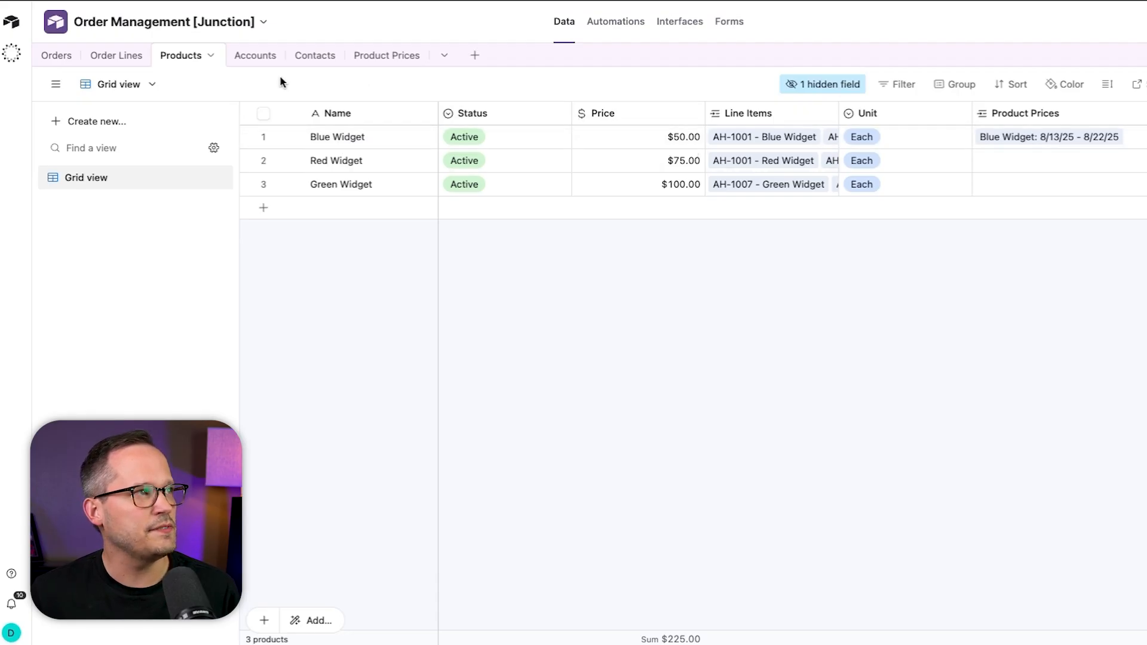
{"action": "left_click", "coordinate": [112, 54]}
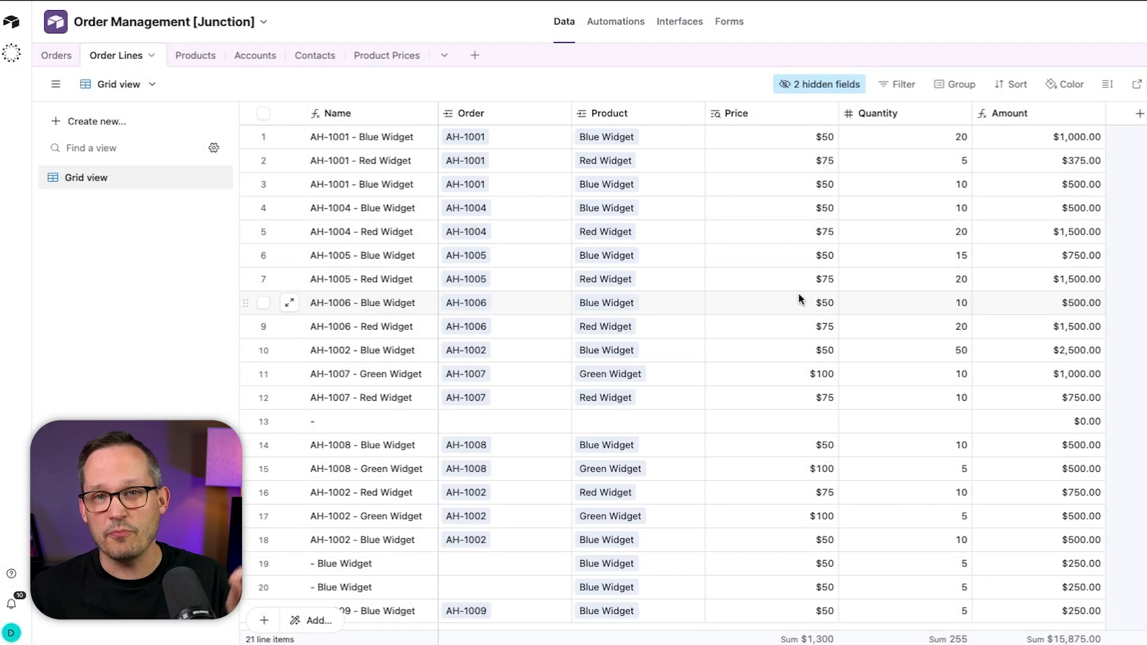
{"action": "left_click", "coordinate": [190, 66]}
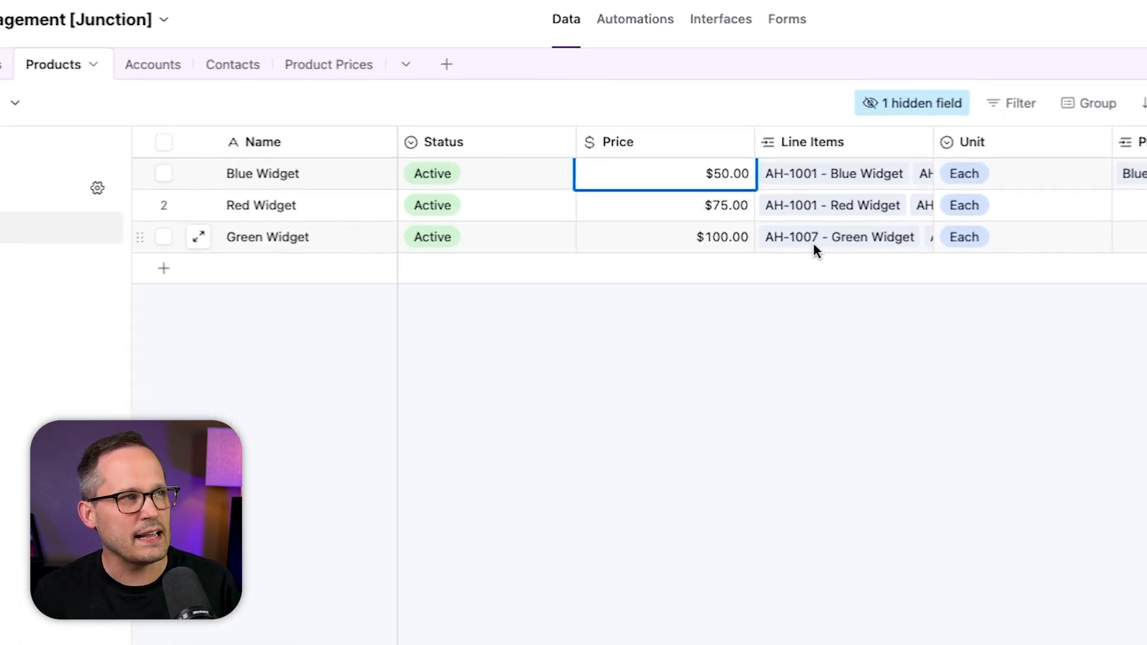
{"action": "key", "text": "BackSpace"}
{"action": "type", "text": "7"}
{"action": "left_click", "coordinate": [839, 393]}
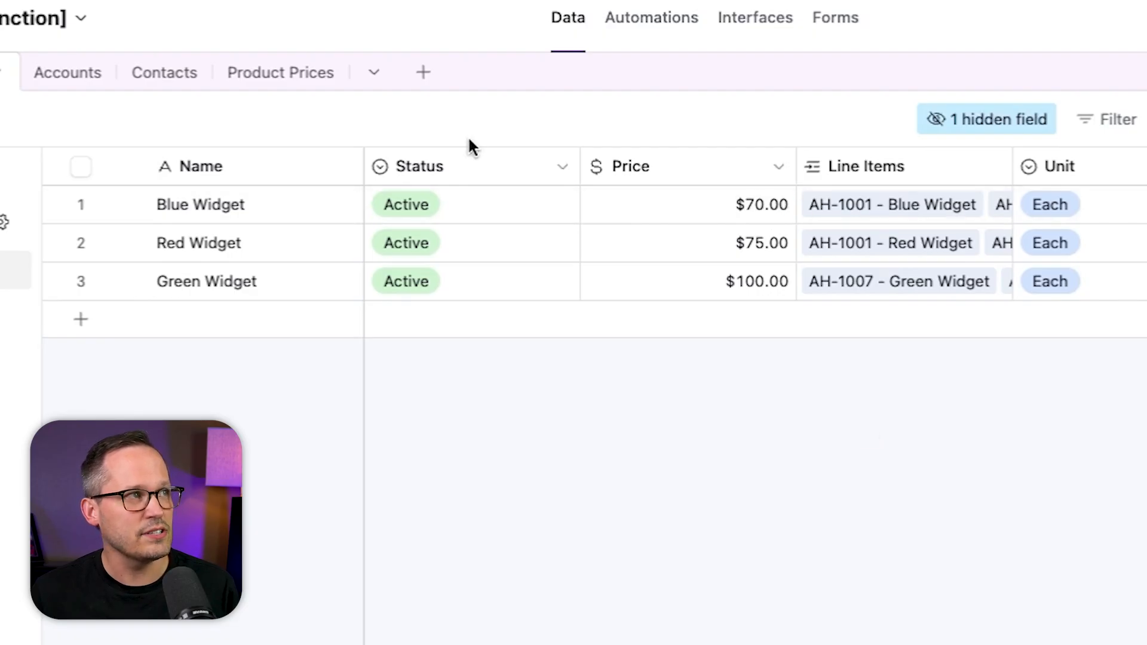
{"action": "left_click", "coordinate": [133, 62]}
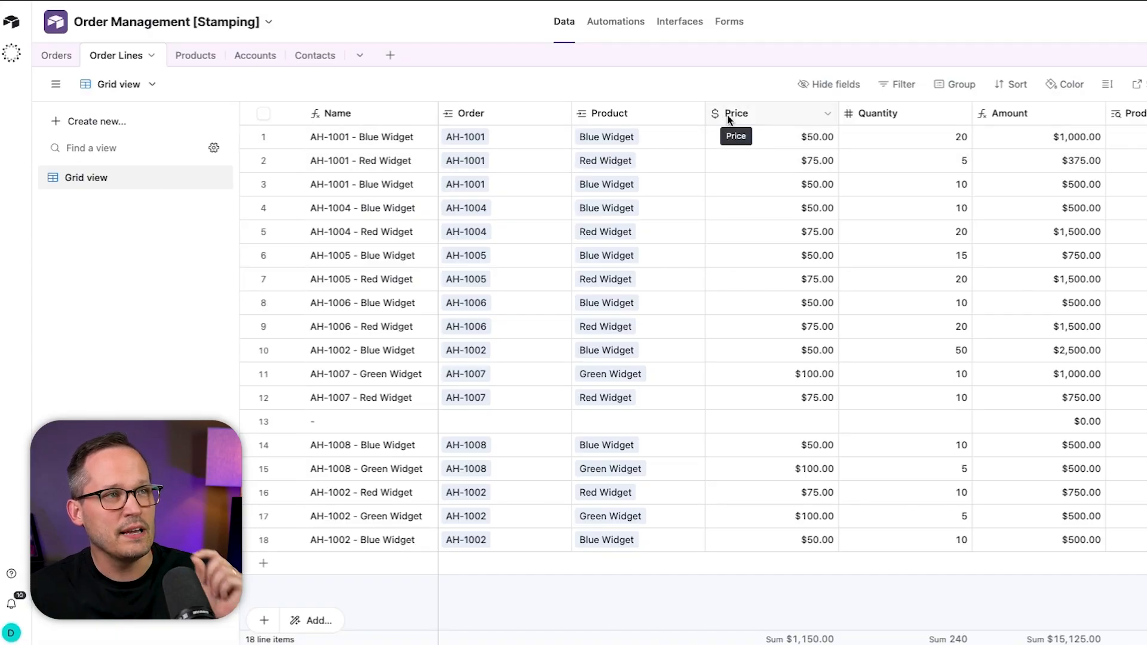
Examine the editable Price field and the Product Price and Priced Date fields of the line items in Order Lines
{"action": "left_click", "coordinate": [809, 133]}
{"action": "double_click", "coordinate": [810, 132]}
{"action": "left_click", "coordinate": [817, 164]}
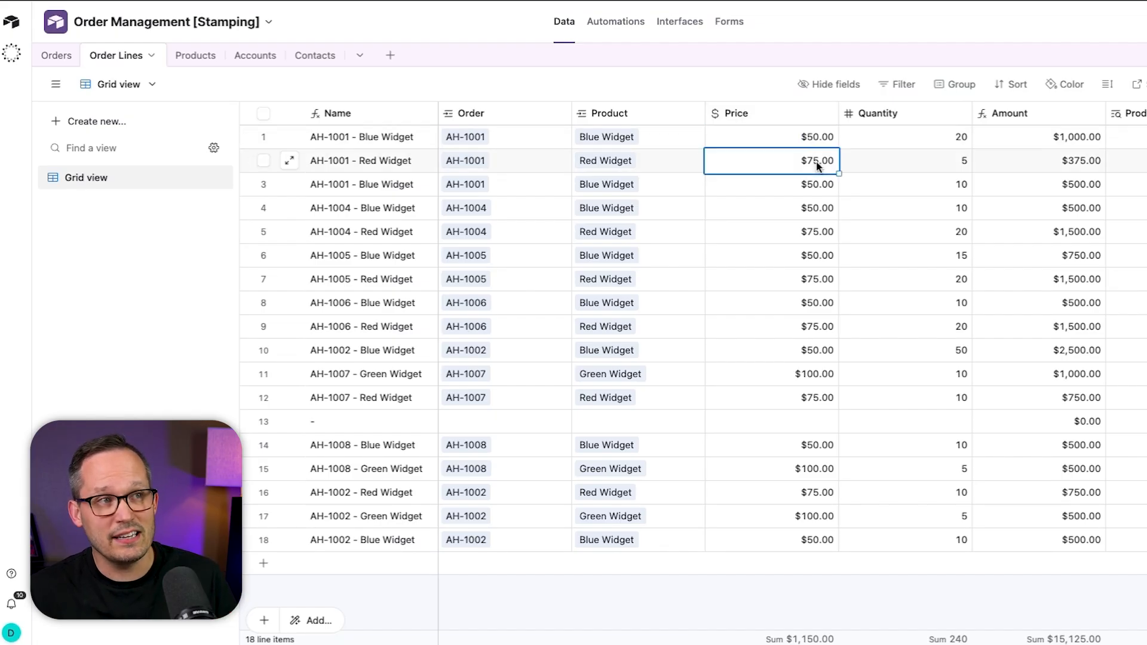
{"action": "left_click", "coordinate": [817, 162]}
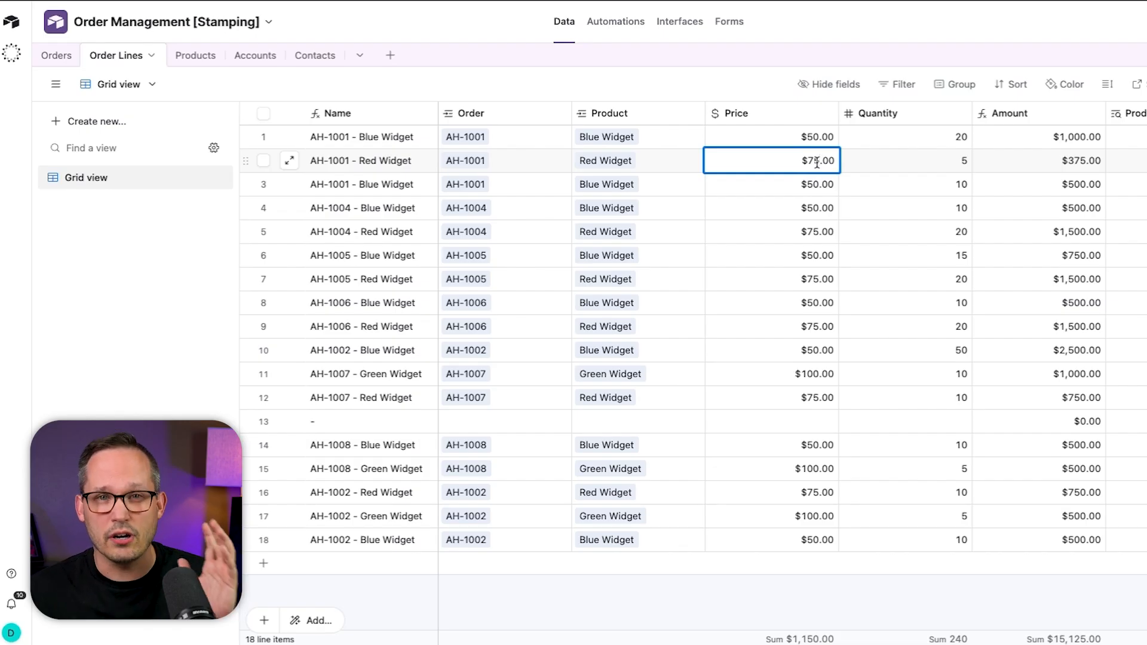
{"action": "scroll", "coordinate": [998, 137], "scroll_direction": "right", "scroll_amount": 3}
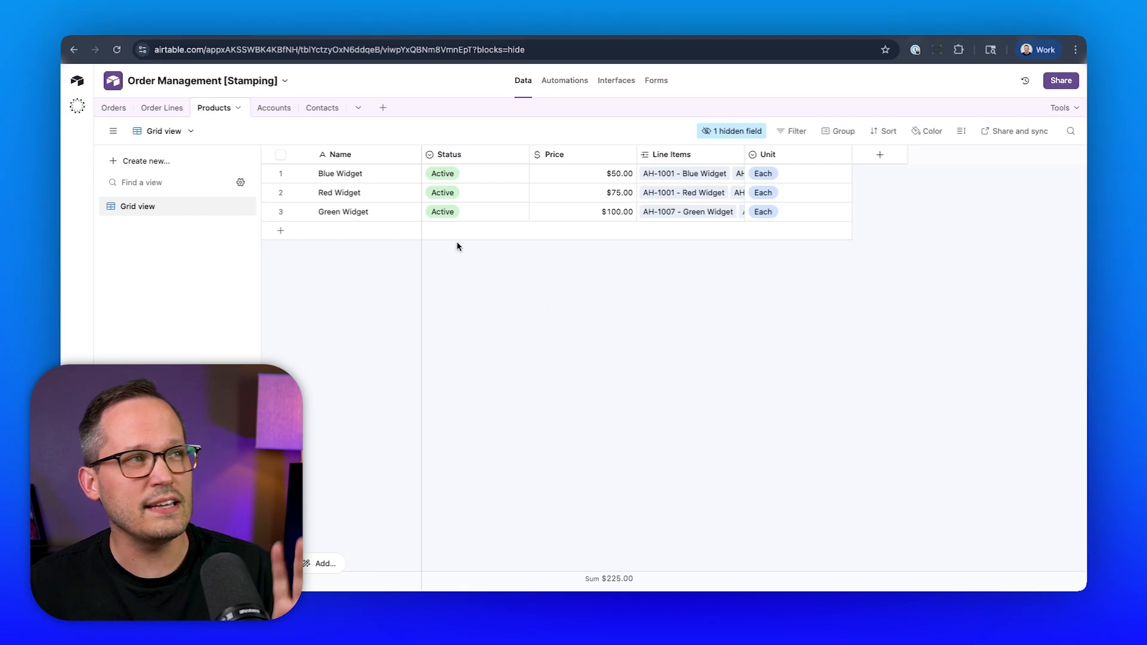
{"action": "left_click", "coordinate": [167, 111]}
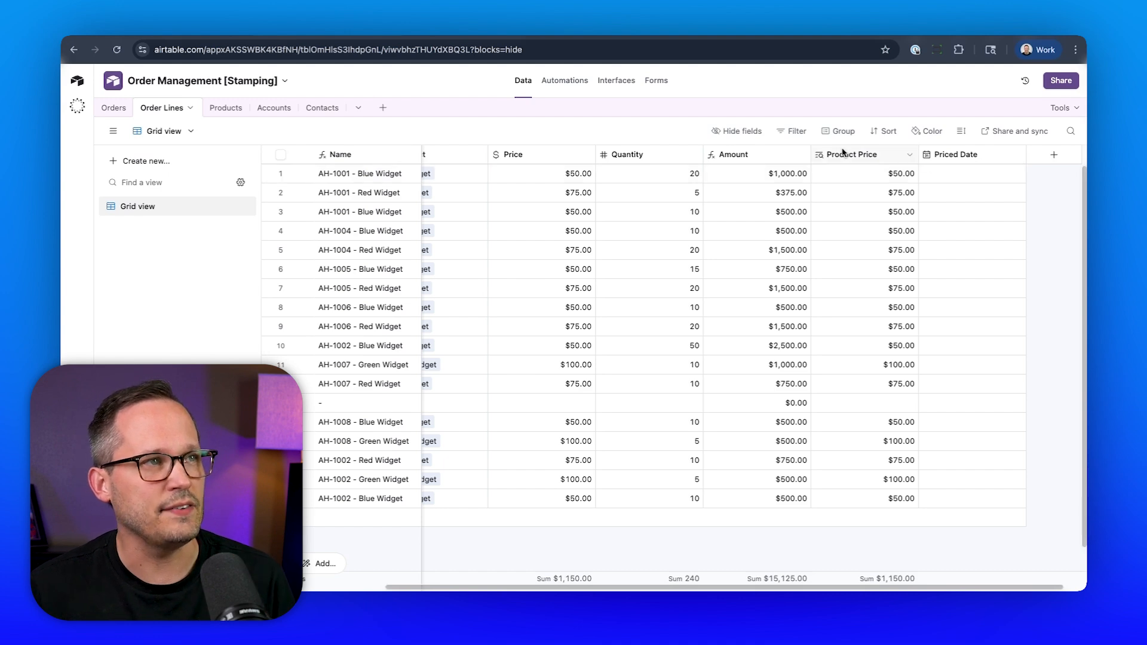
Review the trigger and the Update record action of the Price Line Item automation
{"action": "left_click", "coordinate": [566, 90]}
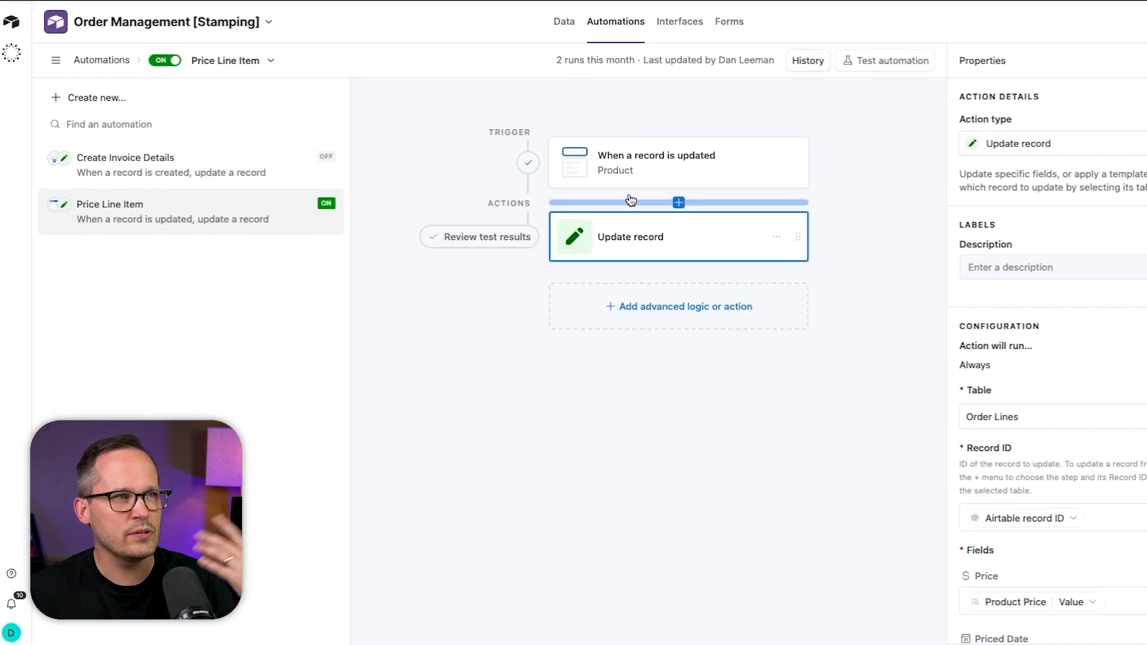
{"action": "left_click", "coordinate": [740, 179]}
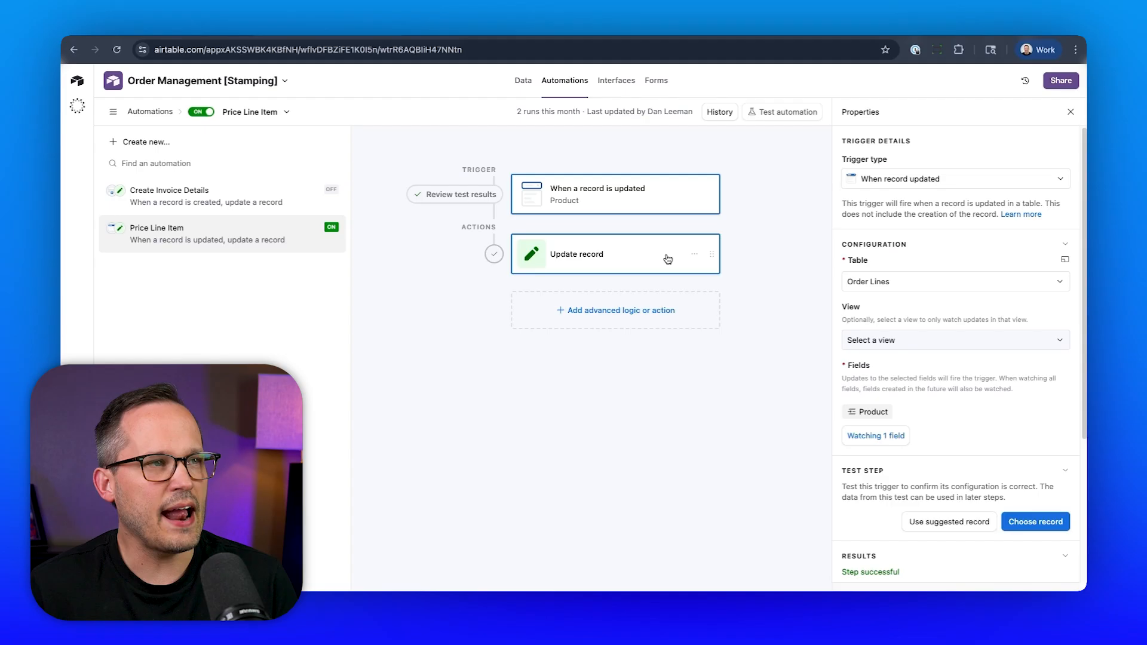
{"action": "left_click", "coordinate": [668, 258]}
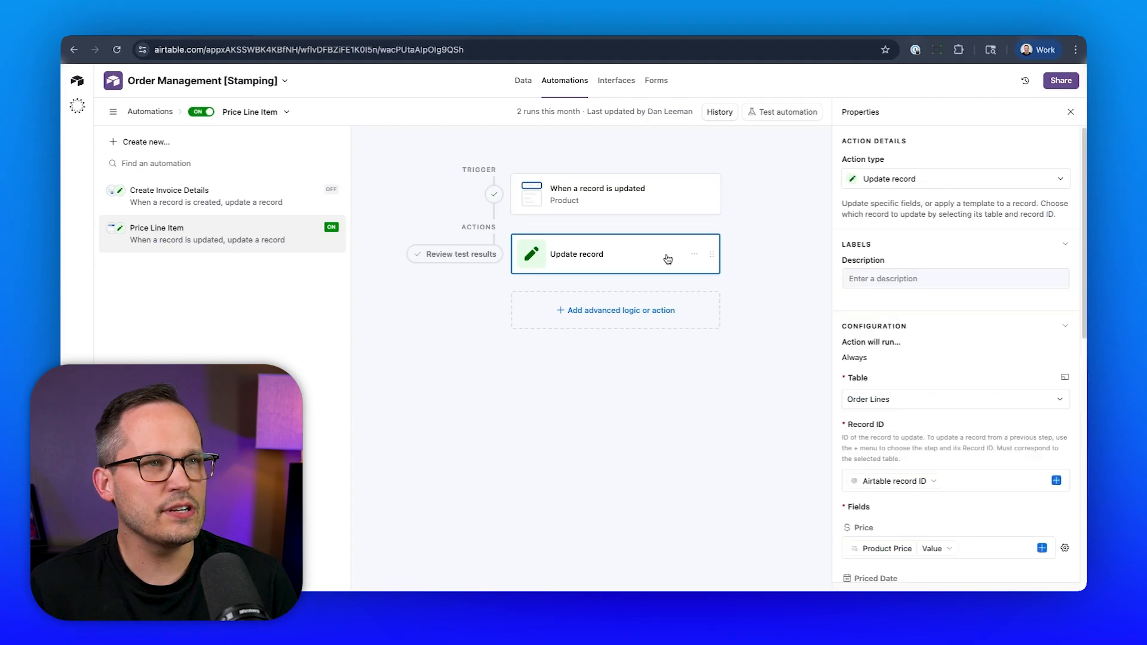
{"action": "scroll", "coordinate": [922, 303], "scroll_direction": "down", "scroll_amount": 1}
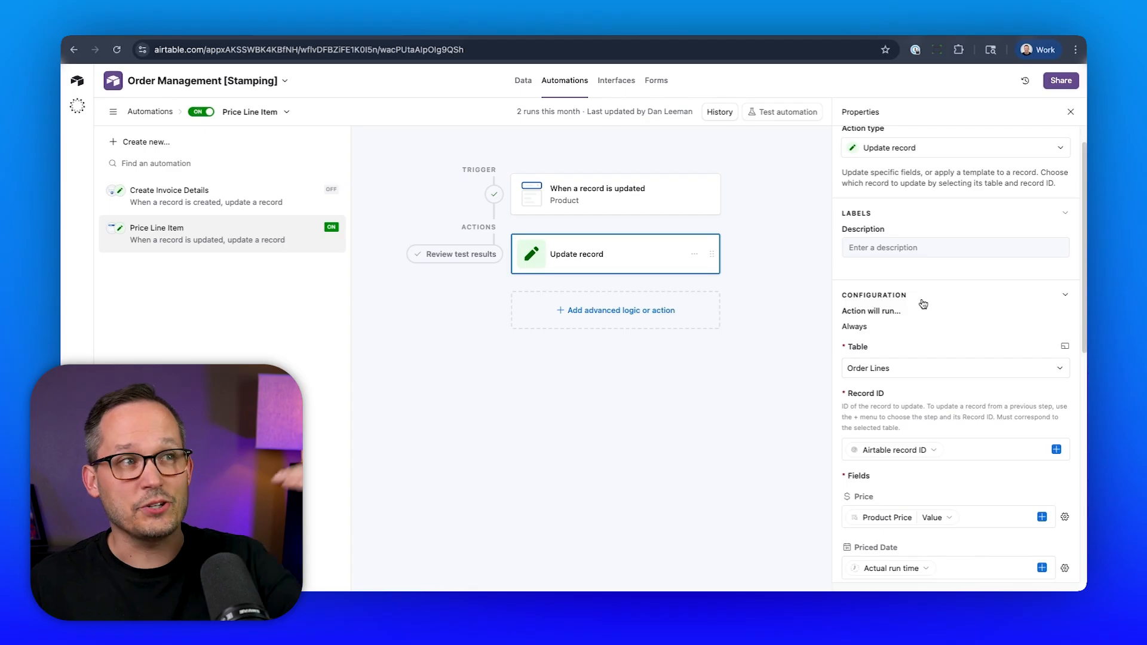
{"action": "scroll", "coordinate": [923, 304], "scroll_direction": "down", "scroll_amount": 2}
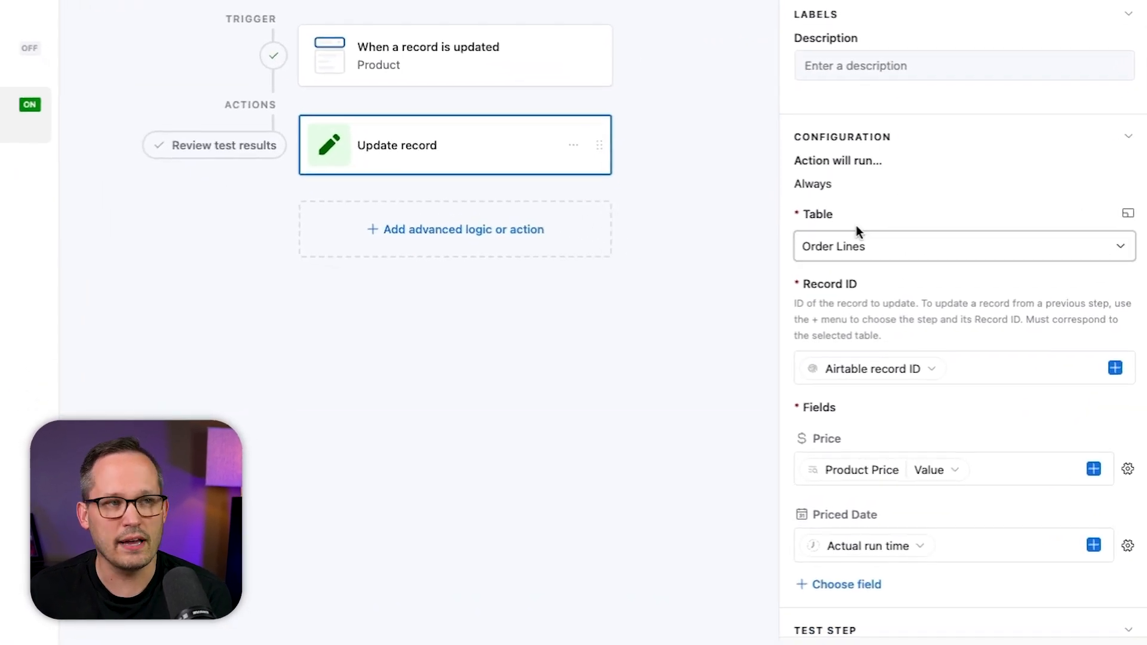
{"action": "scroll", "coordinate": [896, 245], "scroll_direction": "down", "scroll_amount": 1}
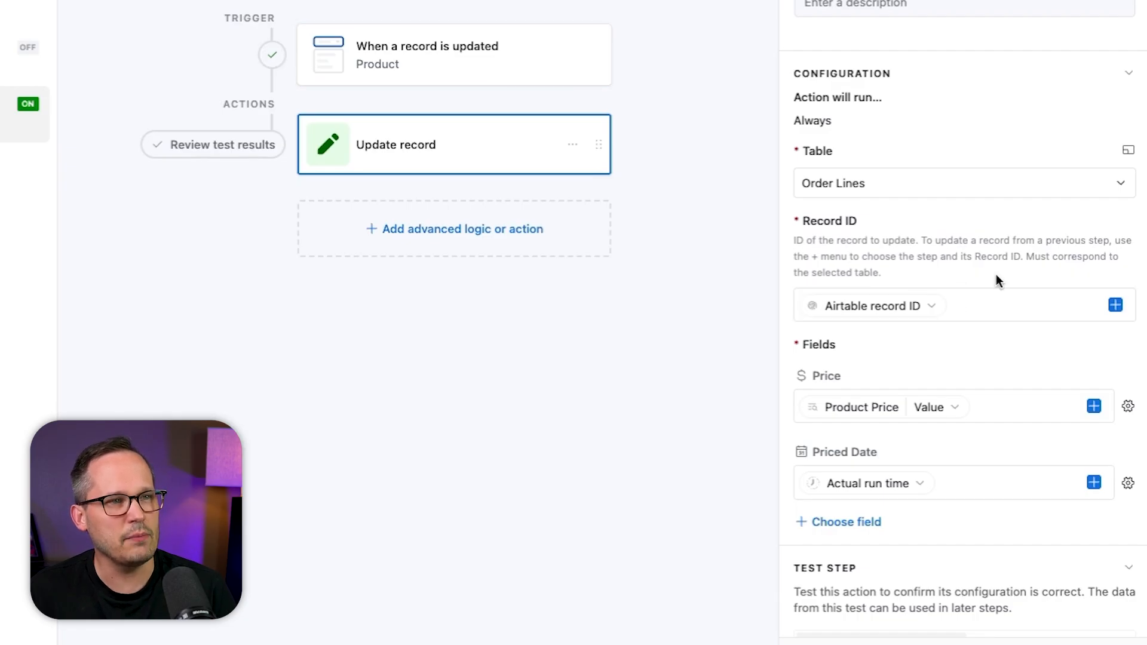
Clear the Price field in the Update record action and map it to the triggering record's Product Price value
{"action": "scroll", "coordinate": [1045, 346], "scroll_direction": "down", "scroll_amount": 1}
{"action": "left_click", "coordinate": [1030, 402]}
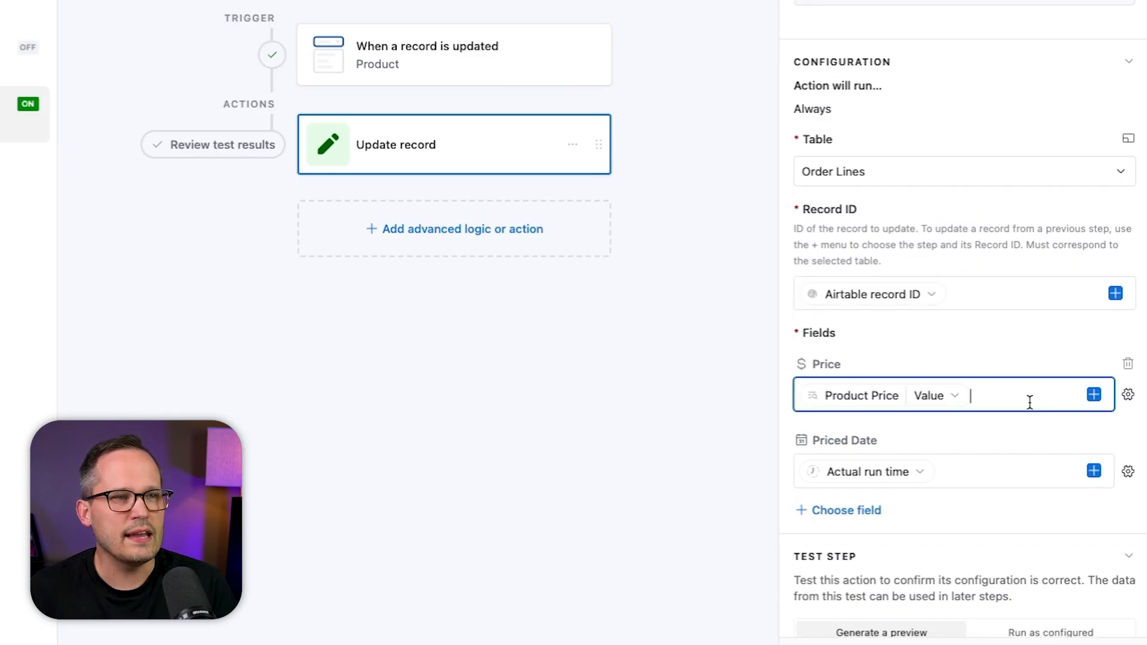
{"action": "key", "text": "BackSpace"}
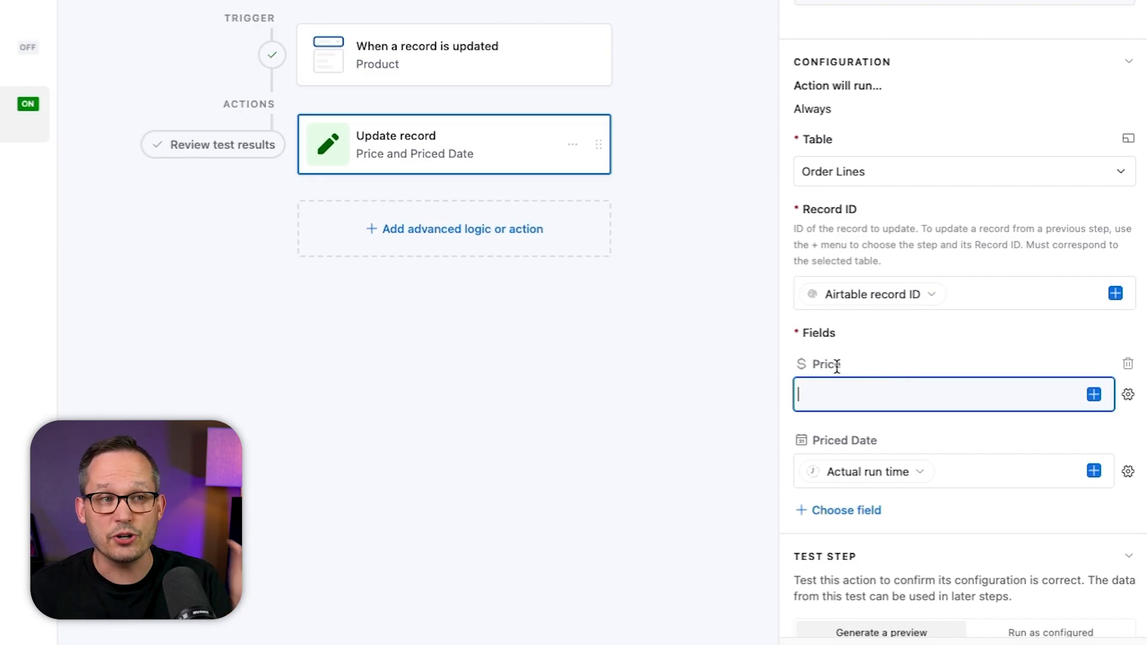
{"action": "left_click", "coordinate": [1093, 395]}
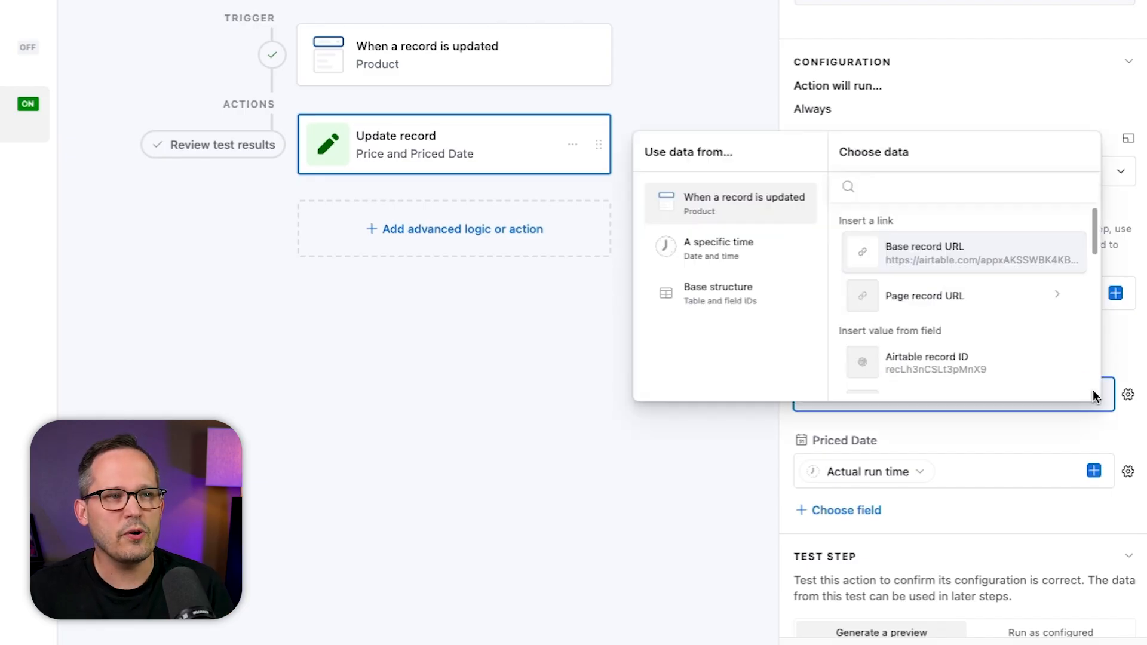
{"action": "scroll", "coordinate": [1049, 382], "scroll_direction": "down", "scroll_amount": 3}
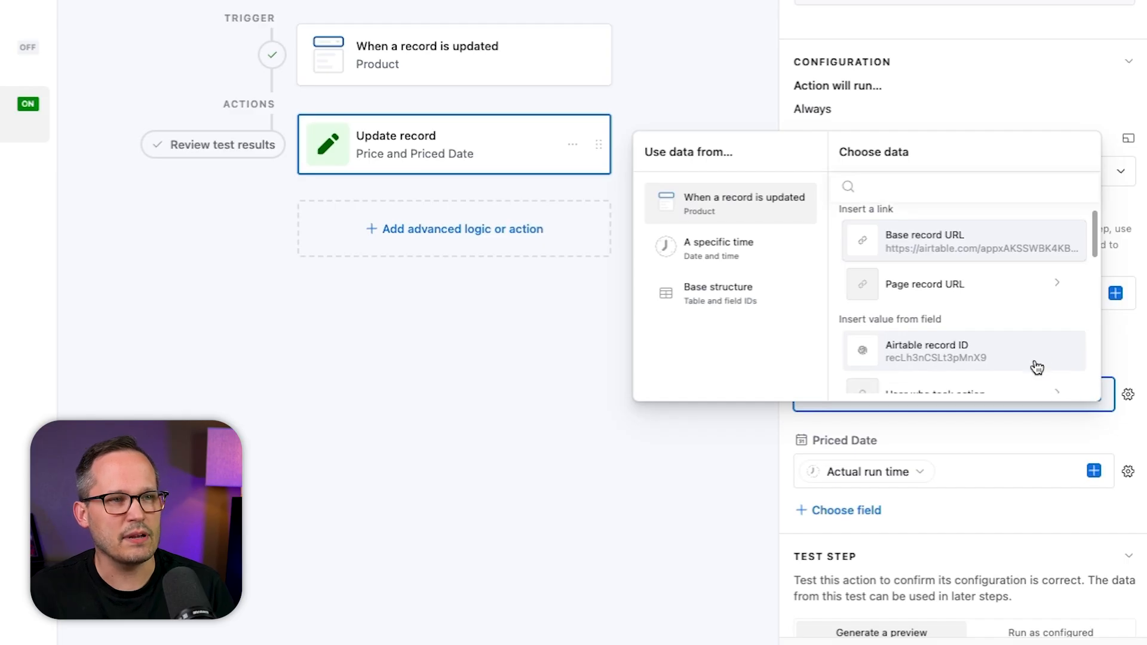
{"action": "scroll", "coordinate": [1037, 367], "scroll_direction": "down", "scroll_amount": 3}
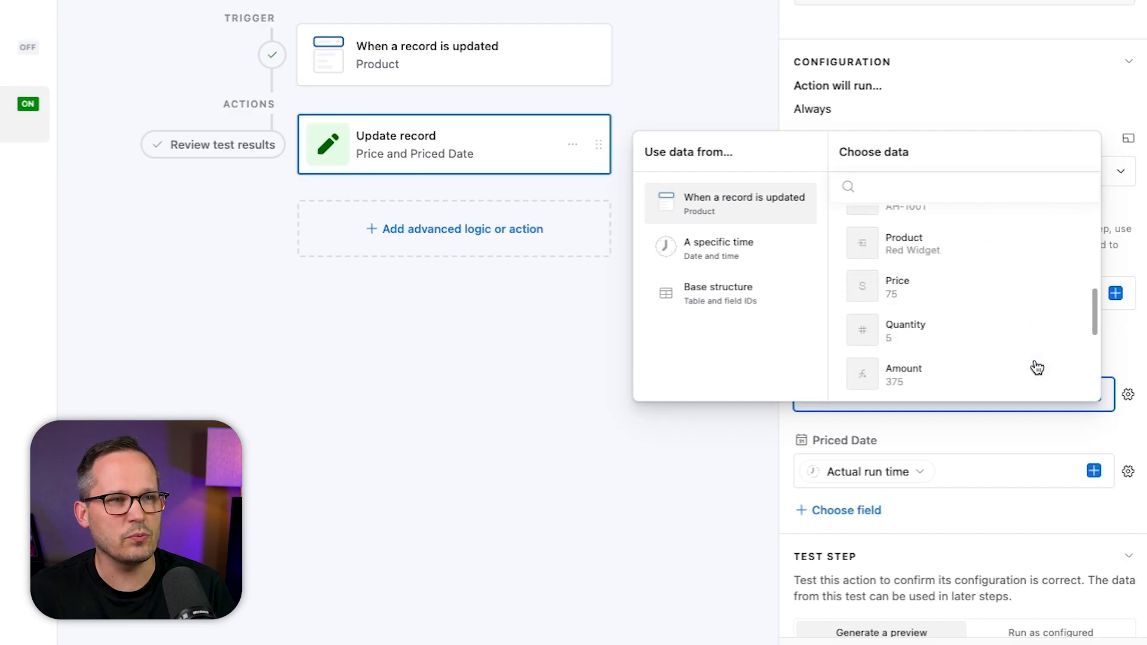
{"action": "scroll", "coordinate": [967, 325], "scroll_direction": "down", "scroll_amount": 3}
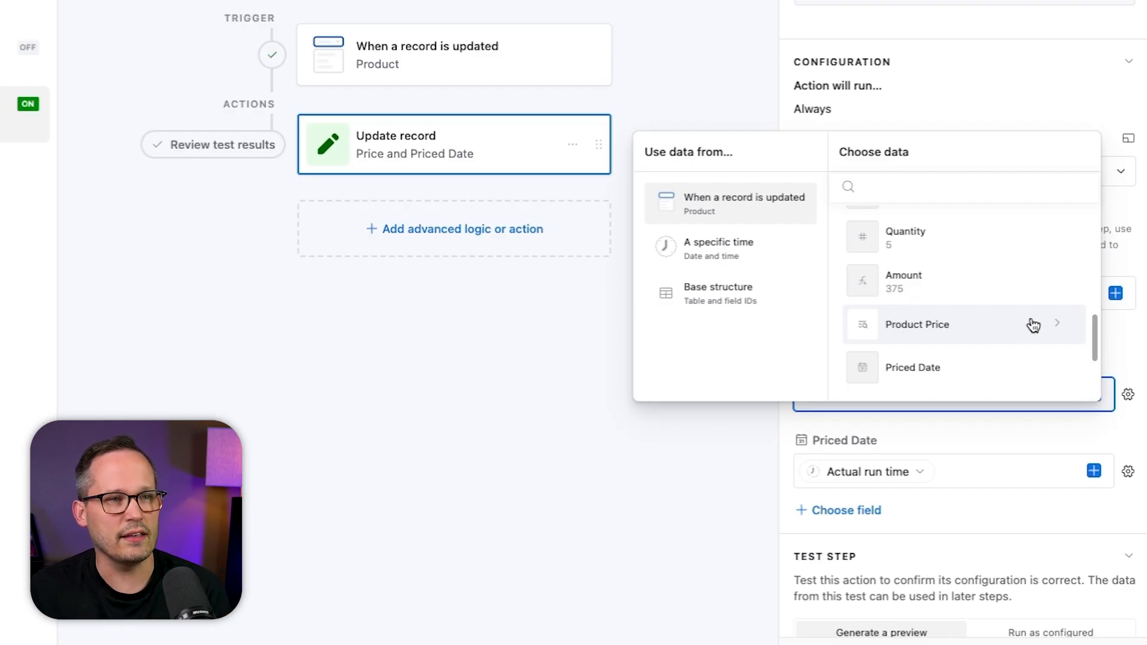
{"action": "left_click", "coordinate": [1033, 326]}
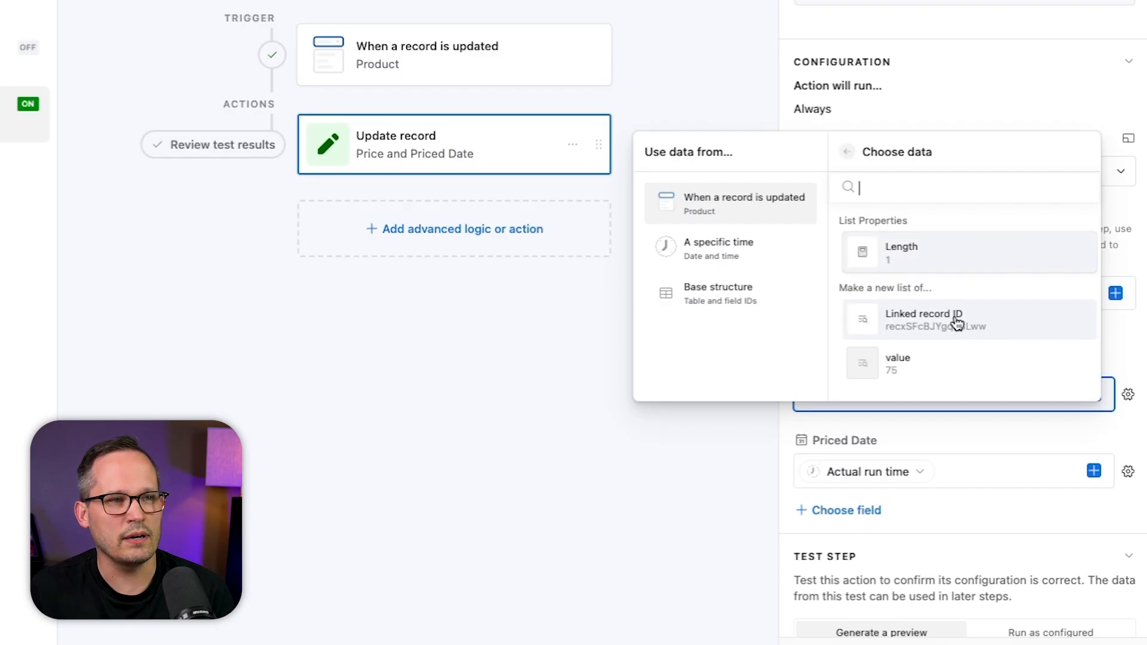
{"action": "left_click", "coordinate": [947, 360]}
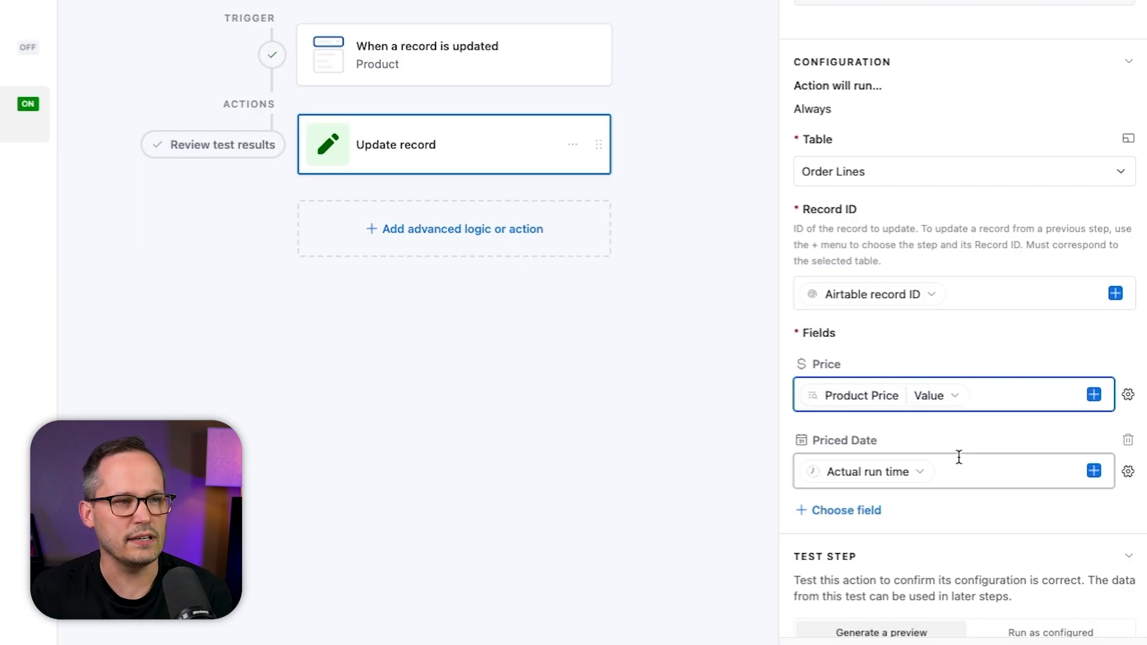
Clear the Priced Date field in the Update record action and fill it with the actual run time
{"action": "scroll", "coordinate": [955, 457], "scroll_direction": "down", "scroll_amount": 1}
{"action": "left_click", "coordinate": [945, 436]}
{"action": "key", "text": "BackSpace"}
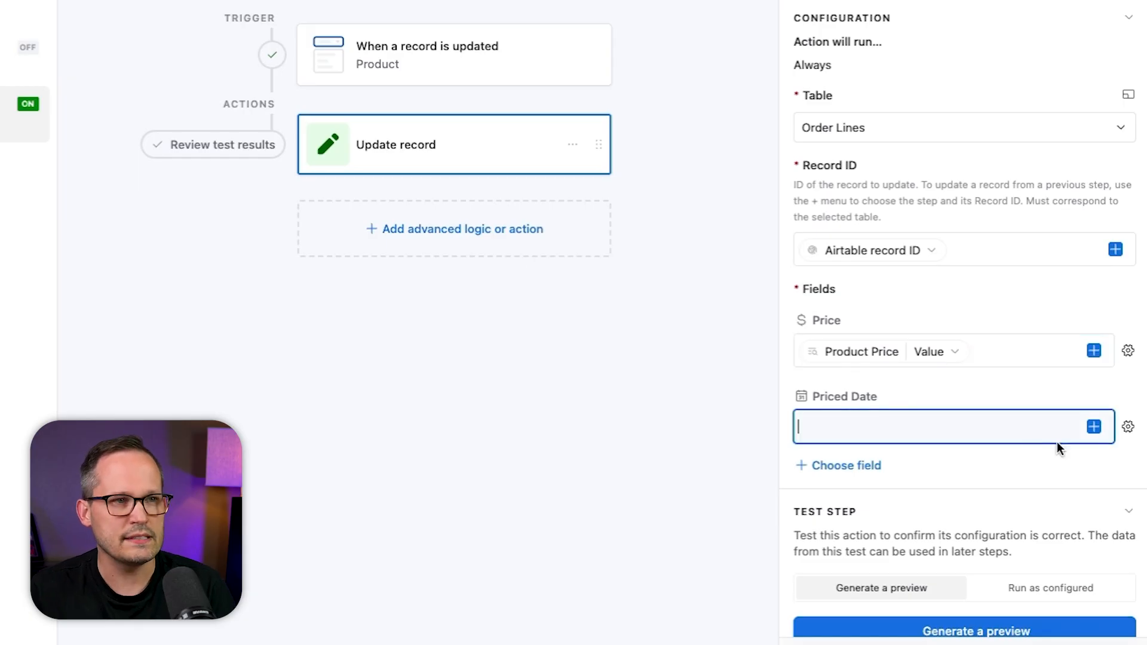
{"action": "left_click", "coordinate": [1096, 427]}
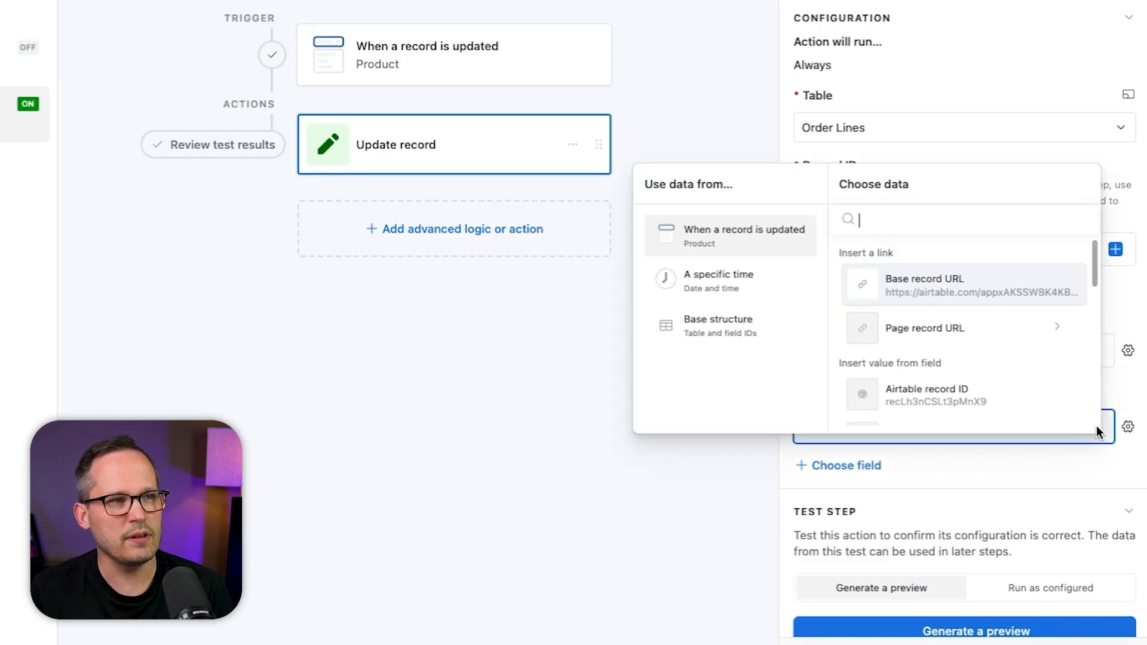
{"action": "left_click", "coordinate": [766, 293]}
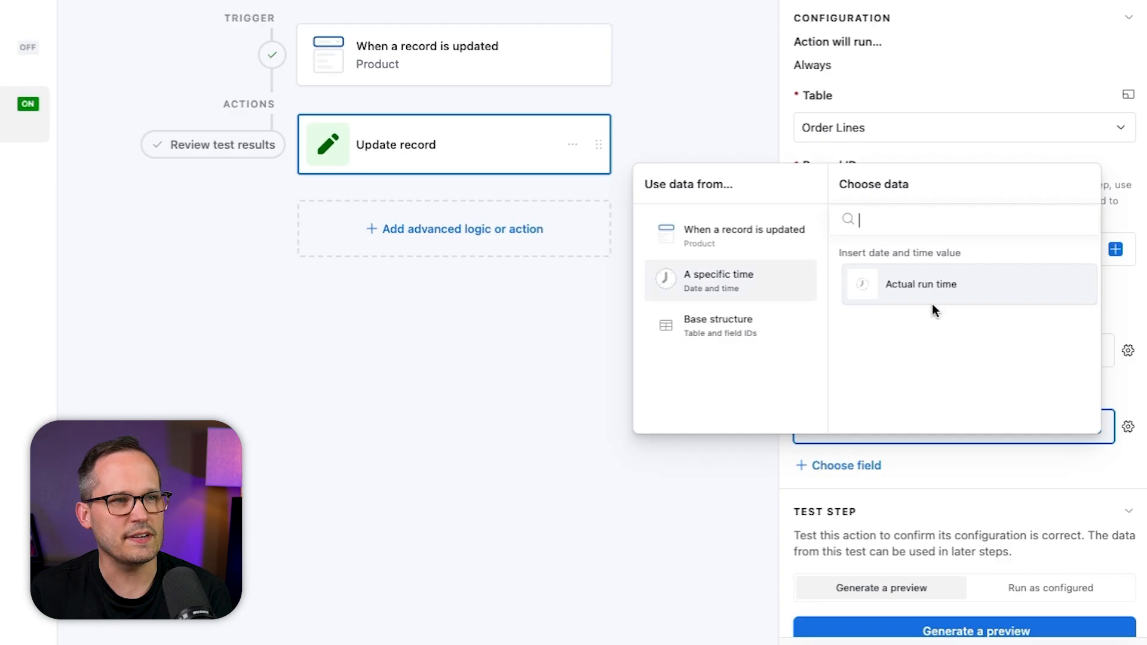
{"action": "left_click", "coordinate": [982, 293]}
{"action": "scroll", "coordinate": [973, 472], "scroll_direction": "down", "scroll_amount": 2}
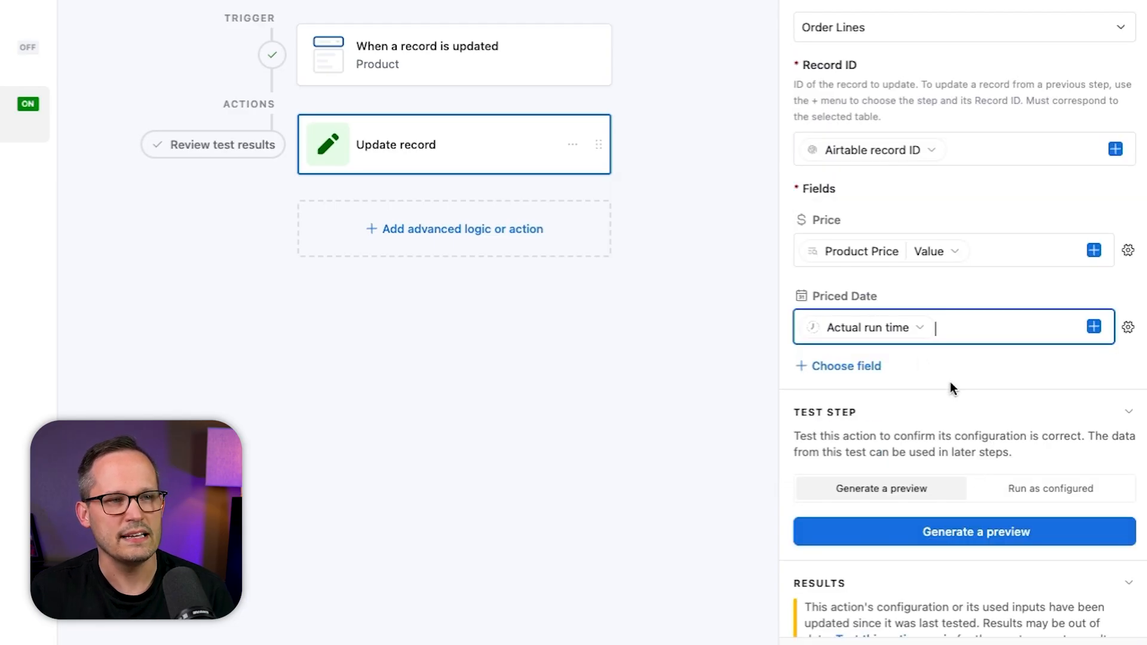
{"action": "scroll", "coordinate": [950, 387], "scroll_direction": "down", "scroll_amount": 2}
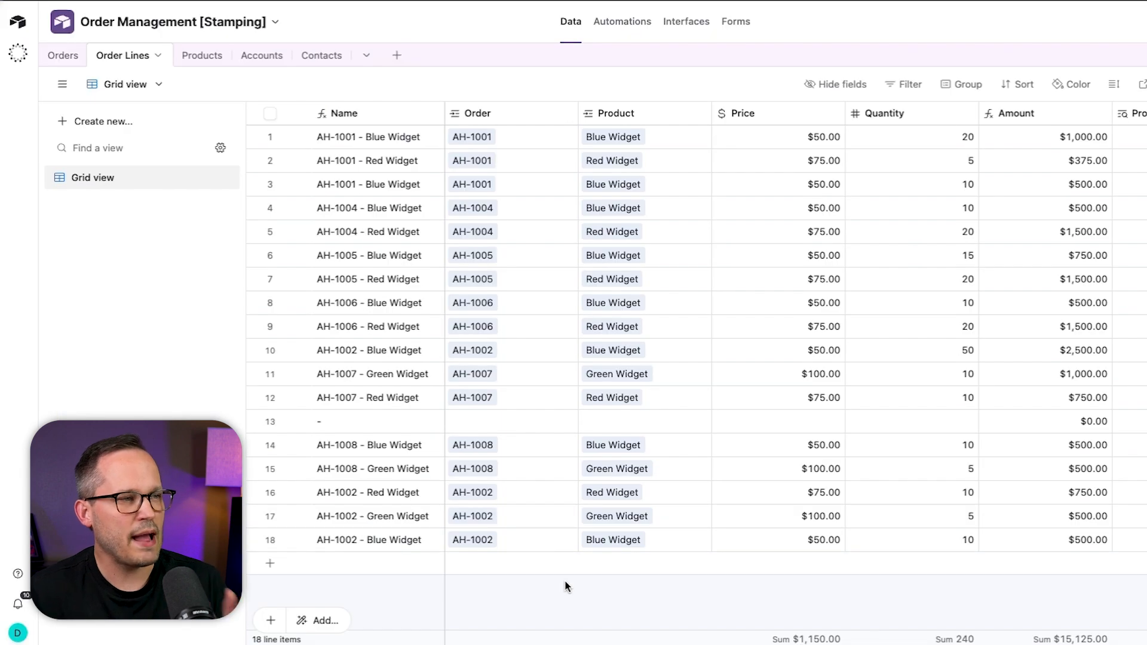
Add a new line item in Order Lines, link it to Blue Widget, and check its Price and Priced Date
{"action": "left_click", "coordinate": [270, 570]}
{"action": "left_click", "coordinate": [622, 602]}
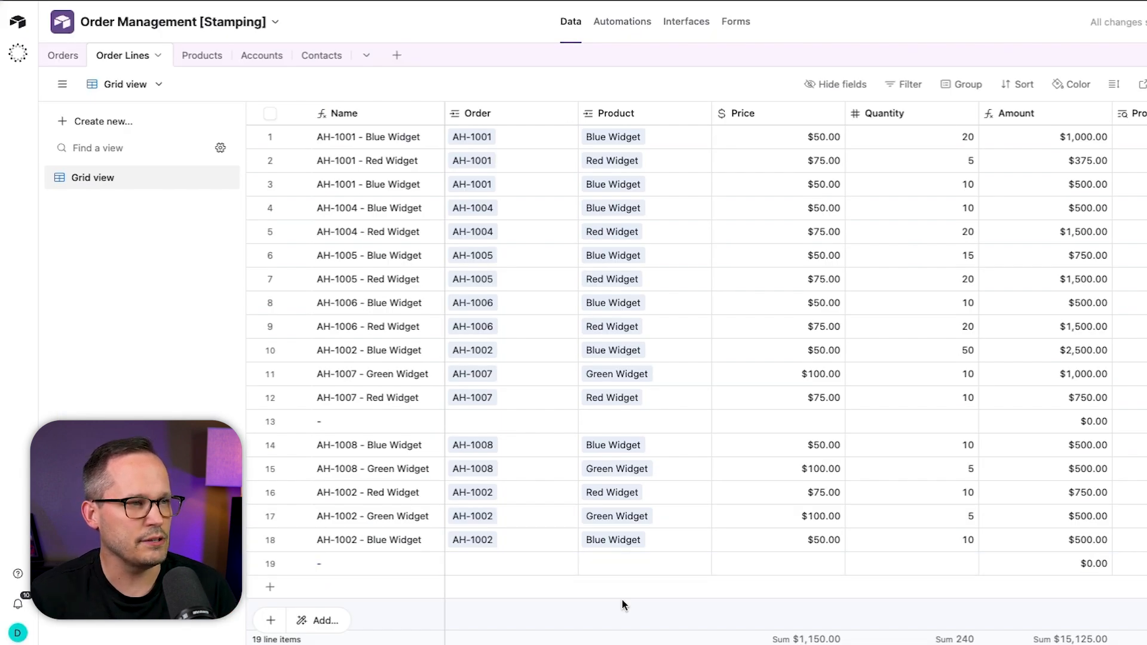
{"action": "left_click", "coordinate": [597, 570]}
{"action": "left_click", "coordinate": [591, 565]}
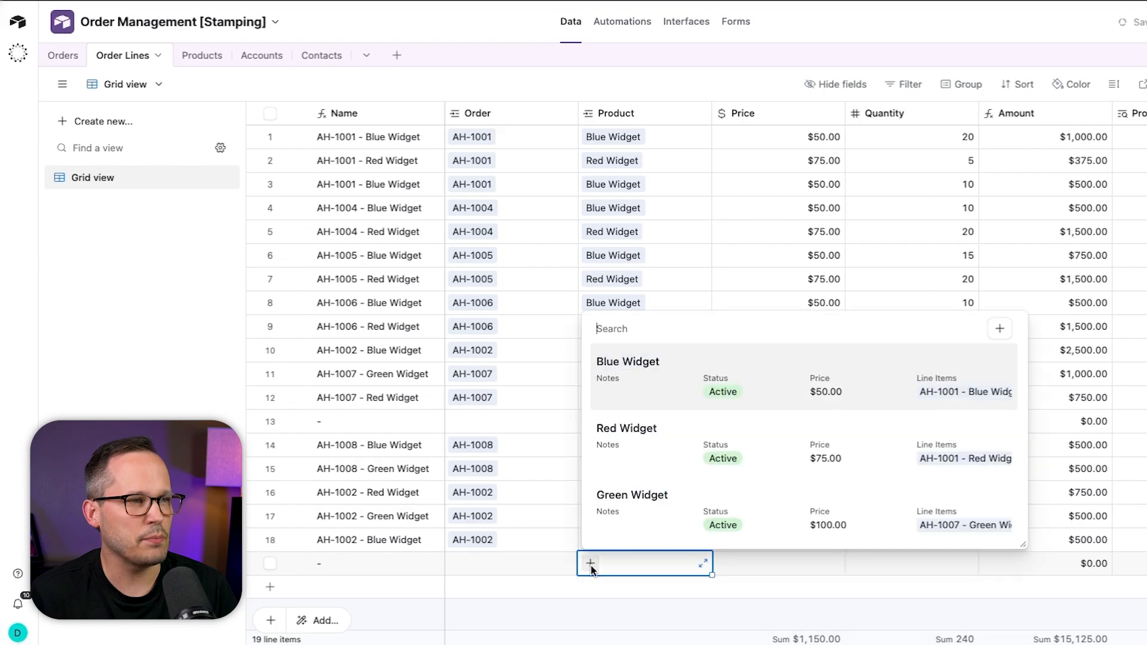
{"action": "left_click", "coordinate": [686, 389]}
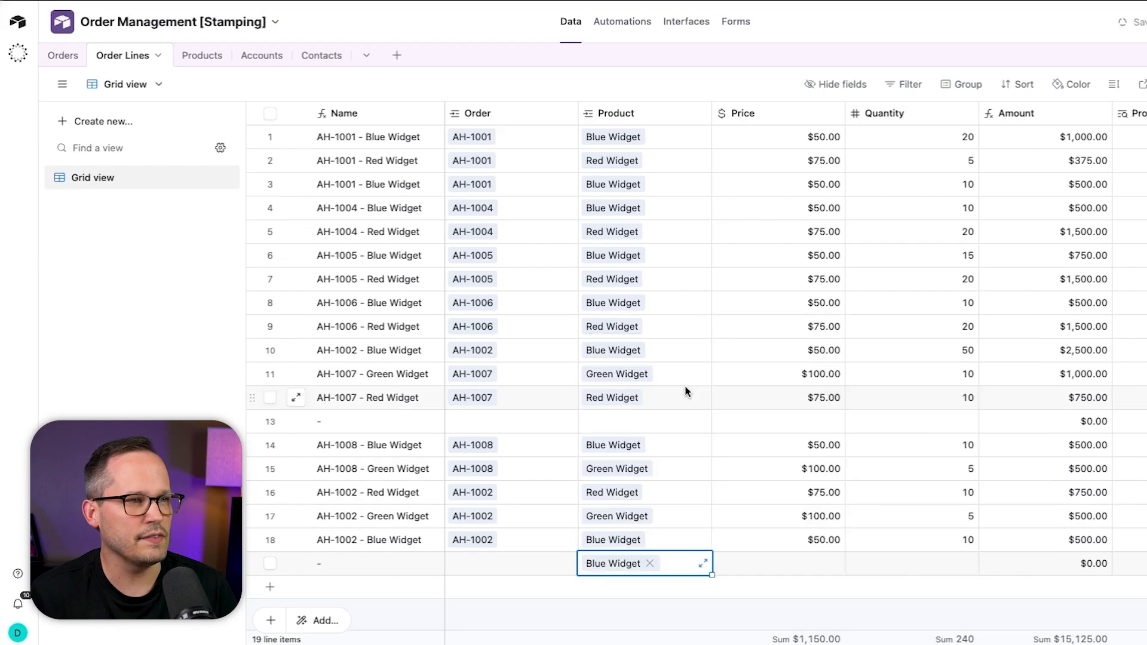
{"action": "left_click", "coordinate": [812, 593]}
{"action": "scroll", "coordinate": [816, 539], "scroll_direction": "right", "scroll_amount": 3}
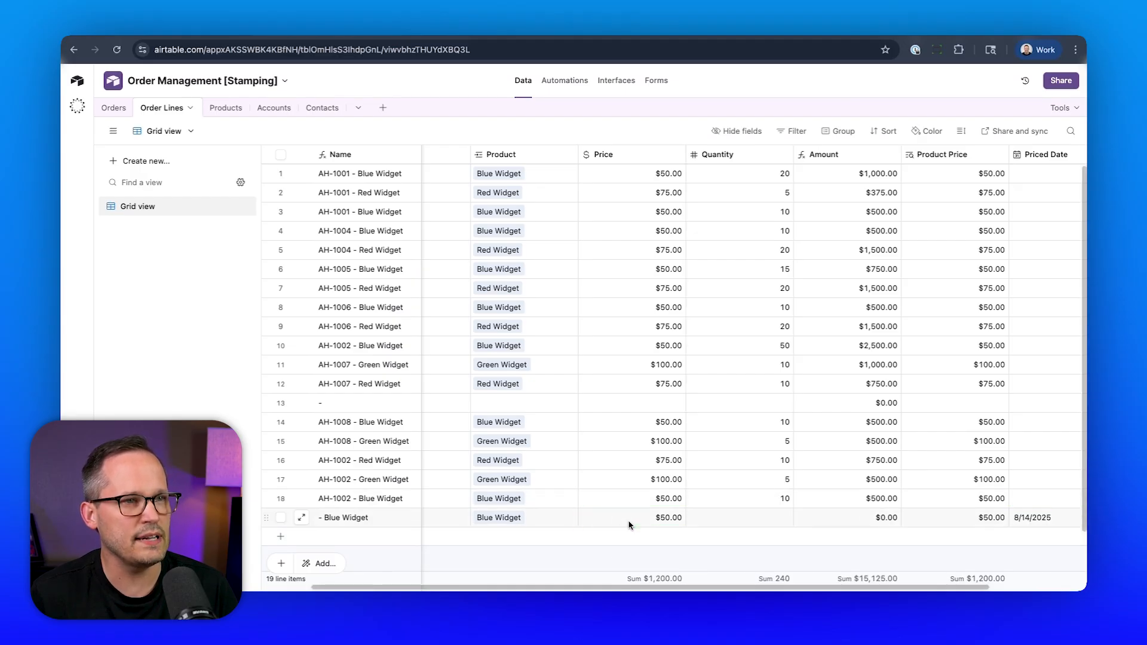
{"action": "scroll", "coordinate": [1027, 519], "scroll_direction": "right", "scroll_amount": 2}
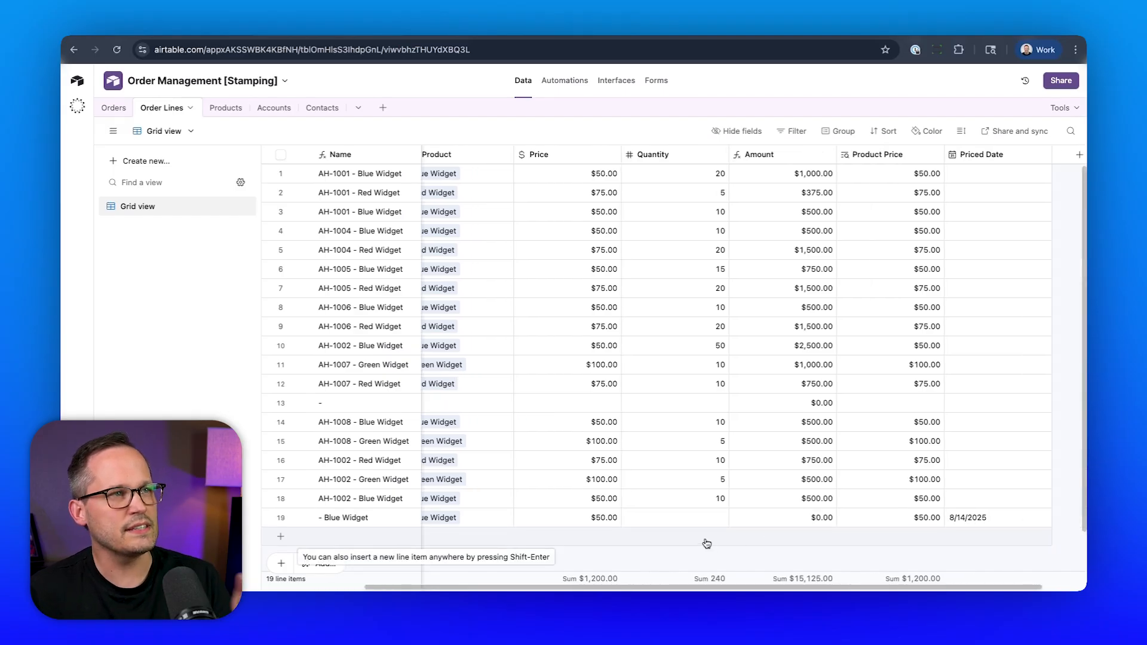
Set the Blue Widget's Price in the Products table to $70.00
{"action": "left_click", "coordinate": [226, 109]}
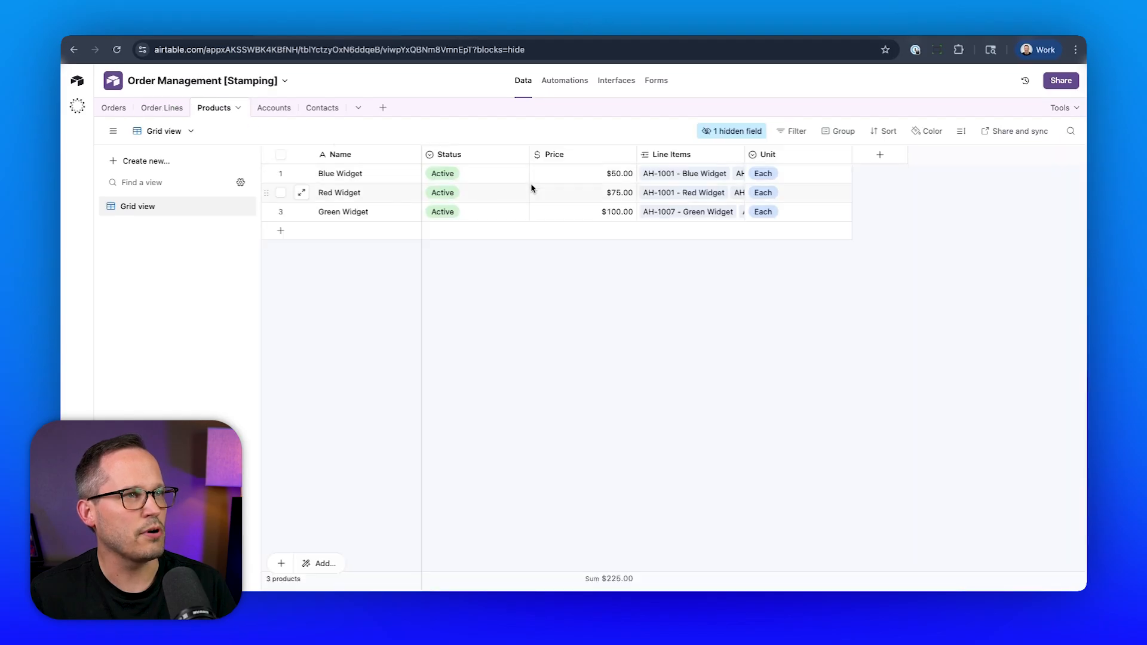
{"action": "double_click", "coordinate": [616, 172]}
{"action": "type", "text": "70"}
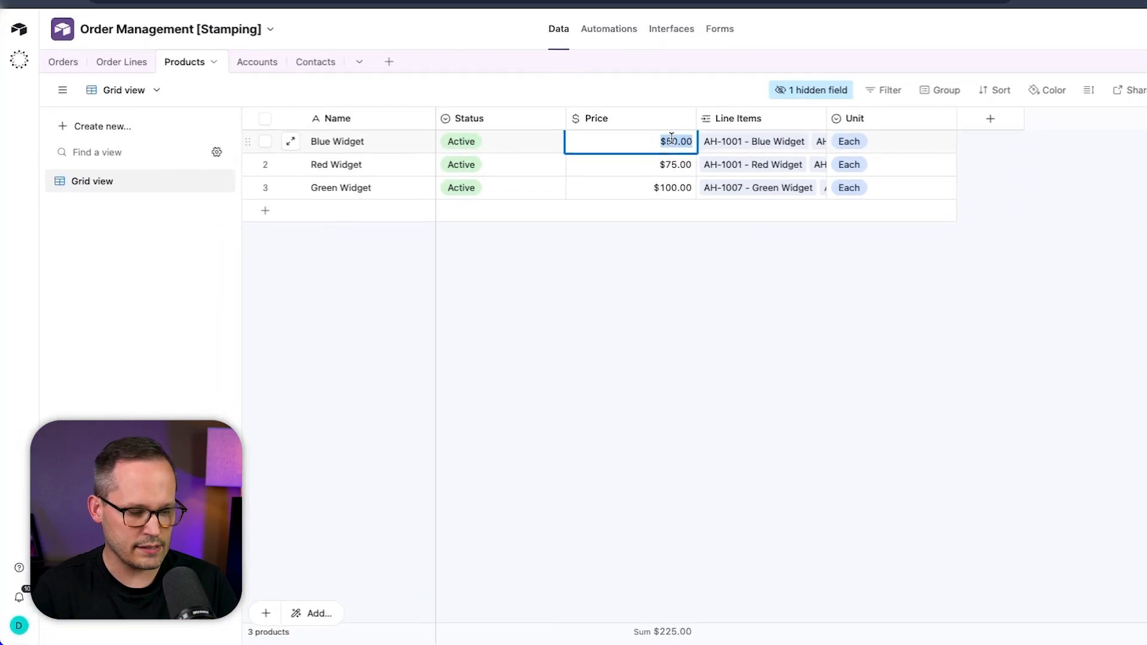
{"action": "left_click", "coordinate": [650, 328]}
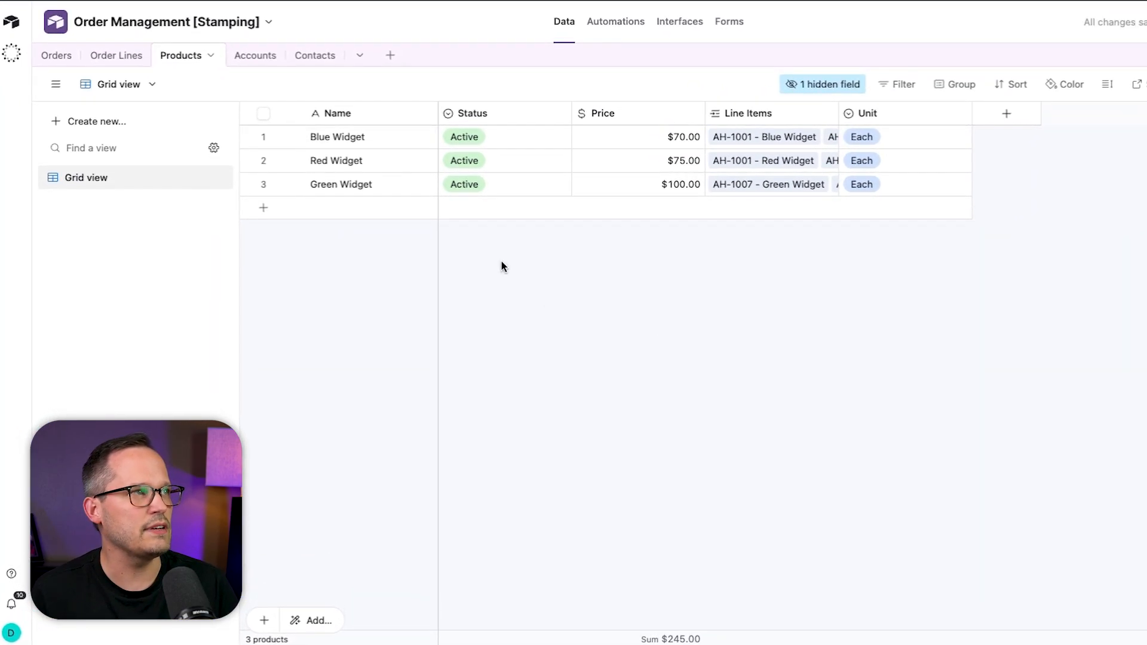
Compare Price with Product Price on the existing order lines, and add a new line item linked to Blue Widget
{"action": "left_click", "coordinate": [120, 63]}
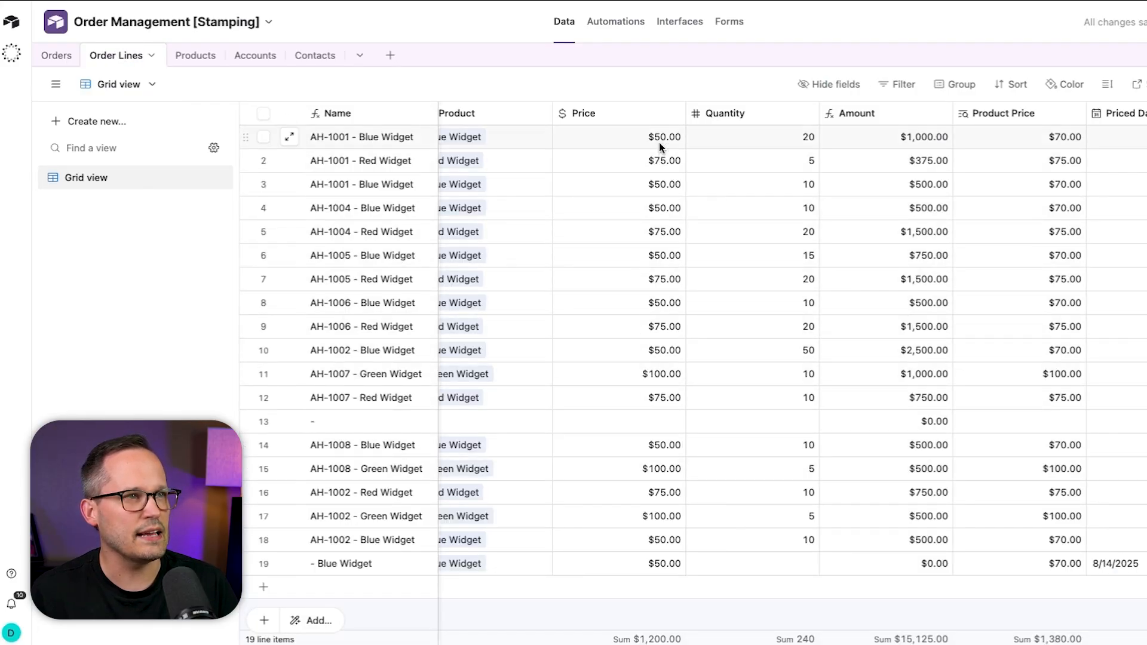
{"action": "scroll", "coordinate": [653, 173], "scroll_direction": "left", "scroll_amount": 3}
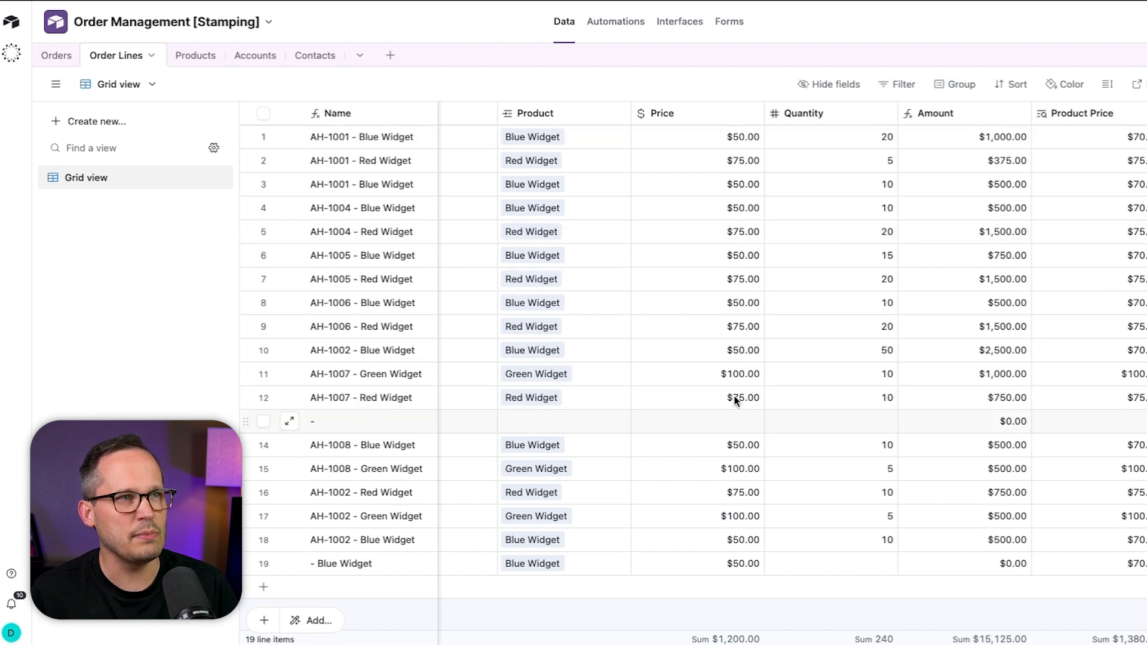
{"action": "left_click", "coordinate": [394, 587]}
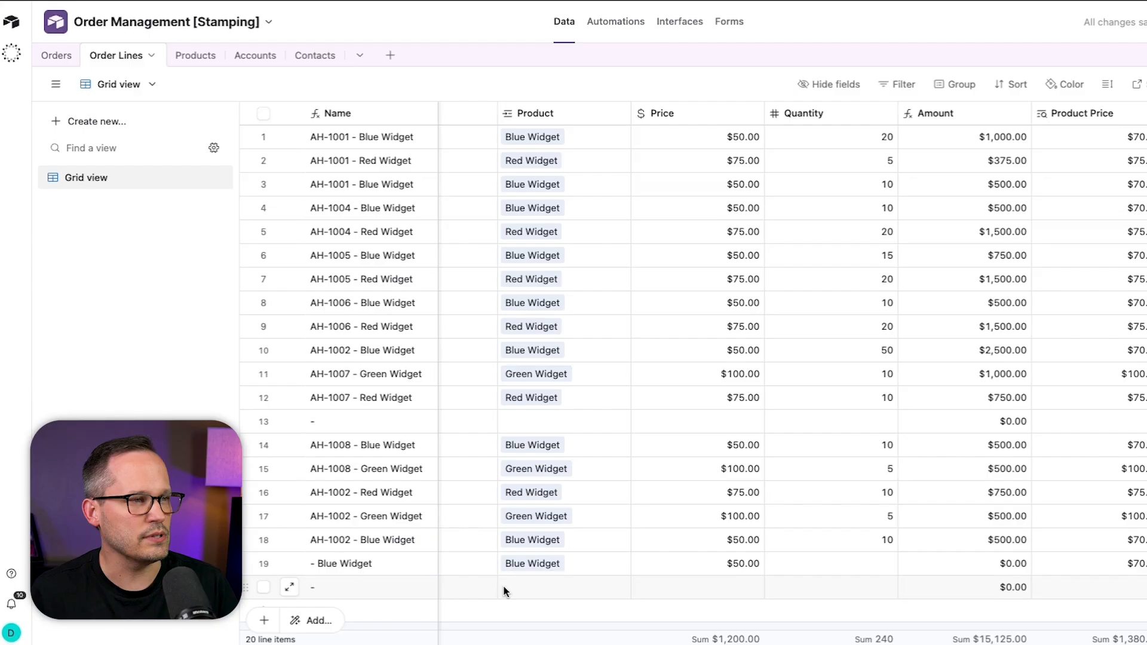
{"action": "left_click", "coordinate": [509, 587]}
{"action": "left_click", "coordinate": [510, 585]}
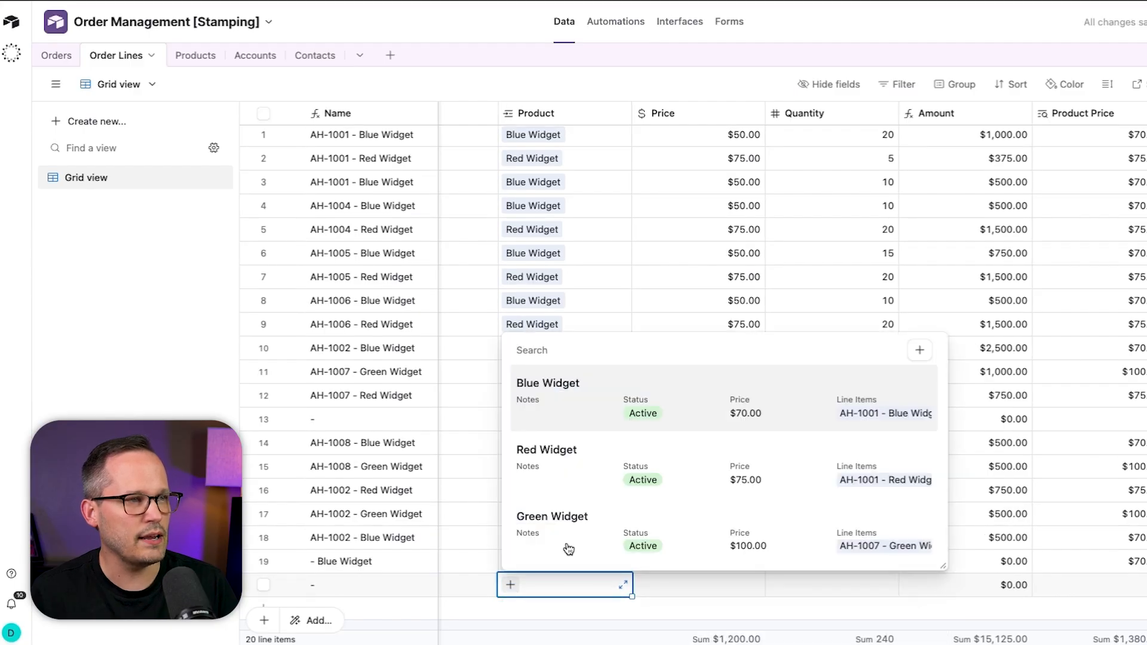
{"action": "left_click", "coordinate": [628, 407]}
{"action": "left_click", "coordinate": [757, 607]}
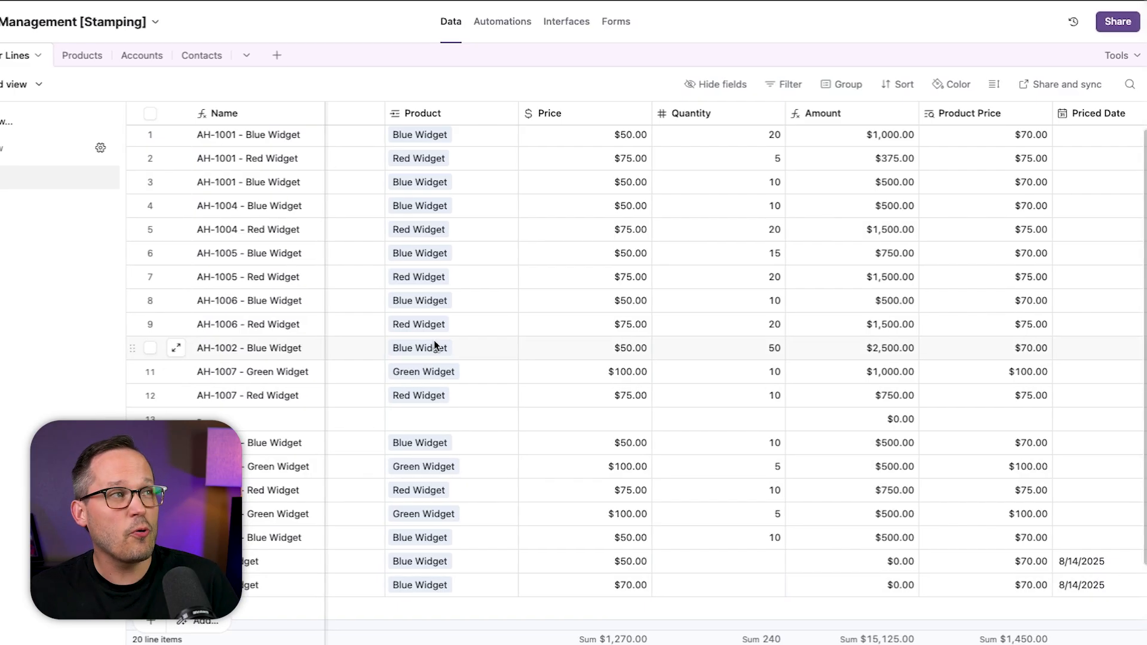
Switch to the Order Management [Historic Prices] base and examine the Blue Widget records and fields in Product Prices
{"action": "left_click", "coordinate": [134, 59]}
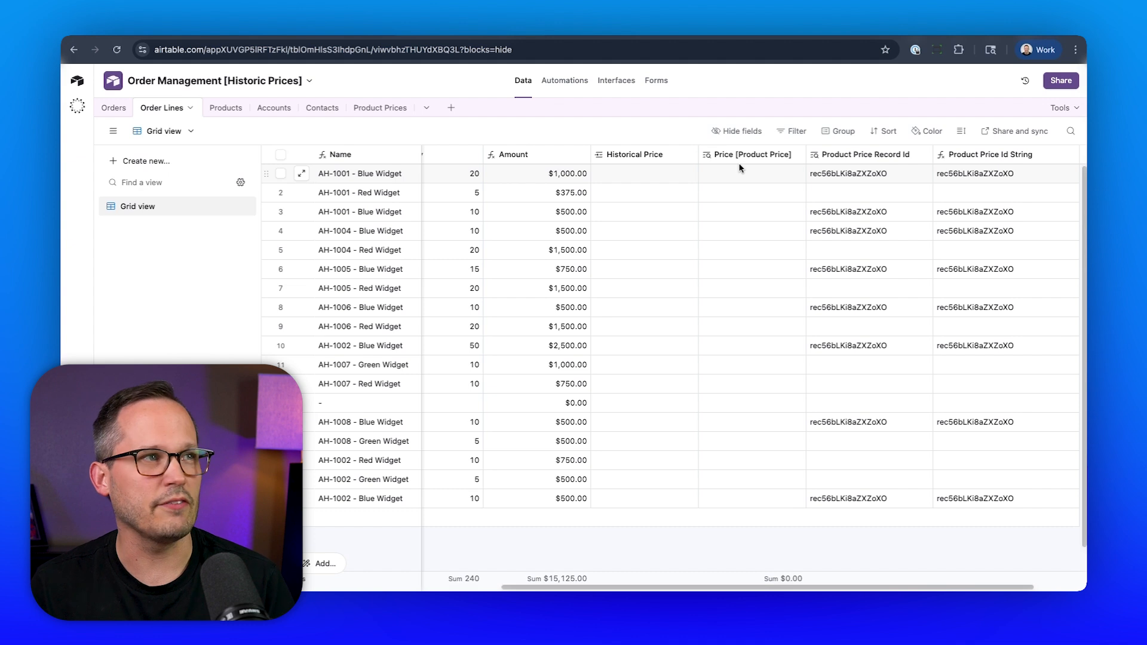
{"action": "left_click", "coordinate": [358, 111]}
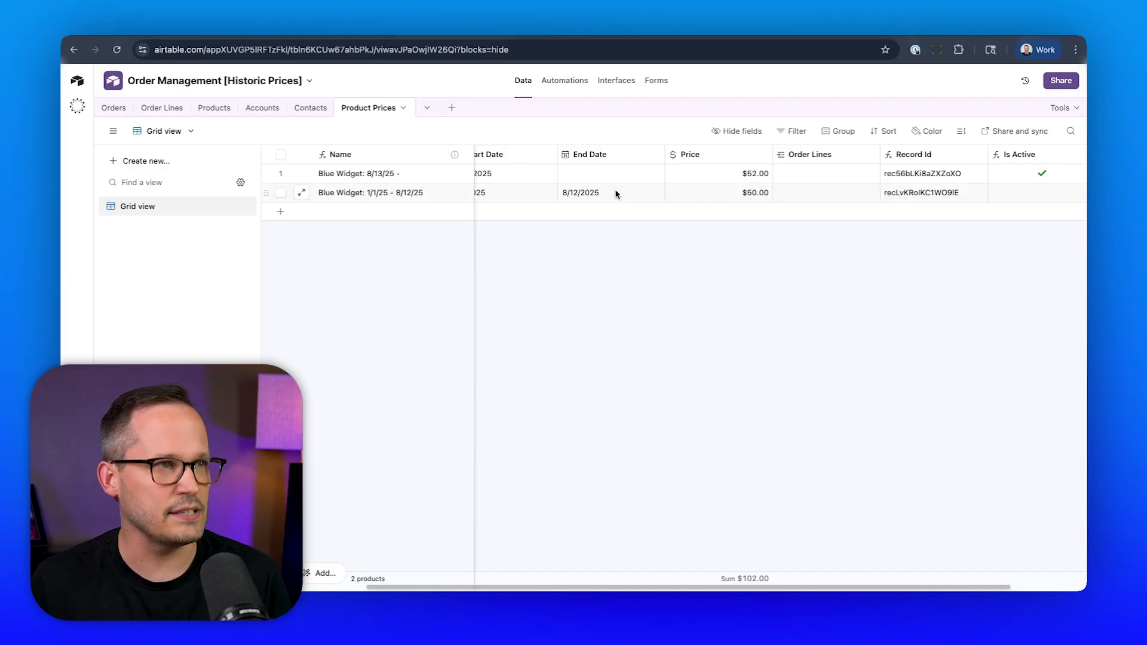
{"action": "scroll", "coordinate": [616, 194], "scroll_direction": "left", "scroll_amount": 4}
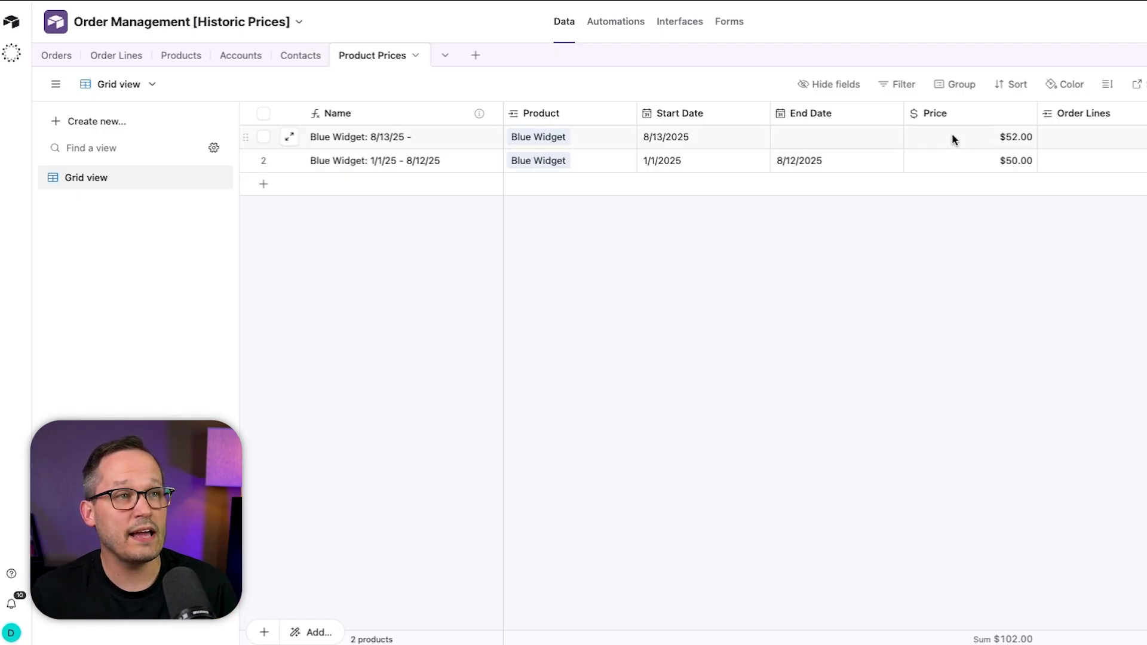
{"action": "scroll", "coordinate": [953, 138], "scroll_direction": "right", "scroll_amount": 2}
{"action": "scroll", "coordinate": [948, 138], "scroll_direction": "right", "scroll_amount": 1}
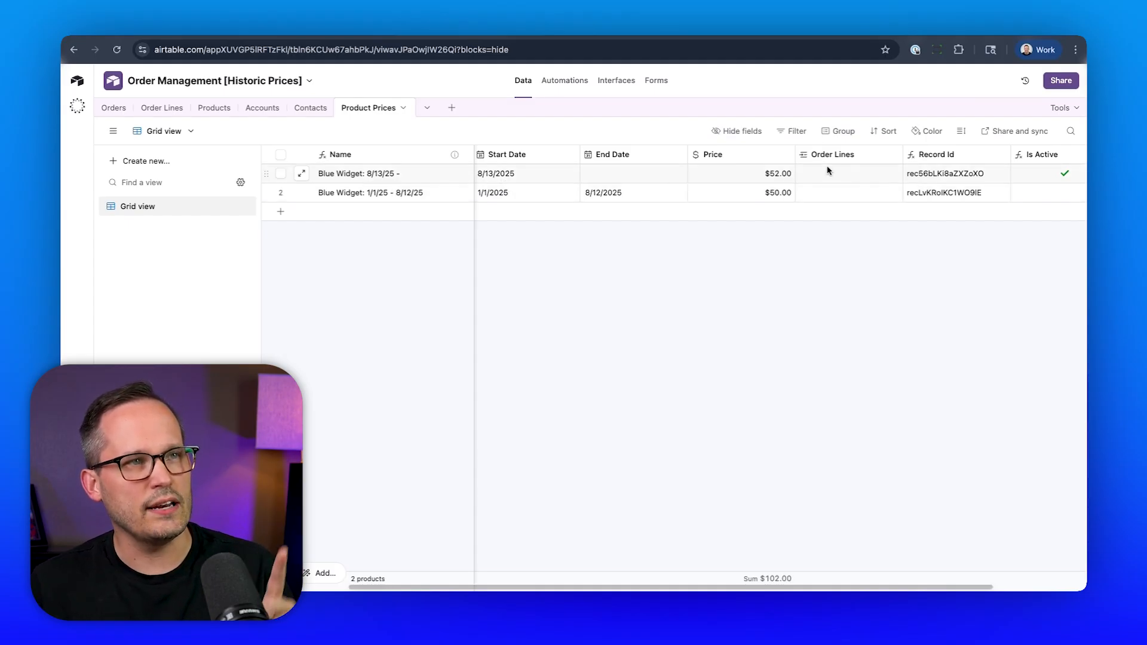
{"action": "scroll", "coordinate": [834, 177], "scroll_direction": "right", "scroll_amount": 3}
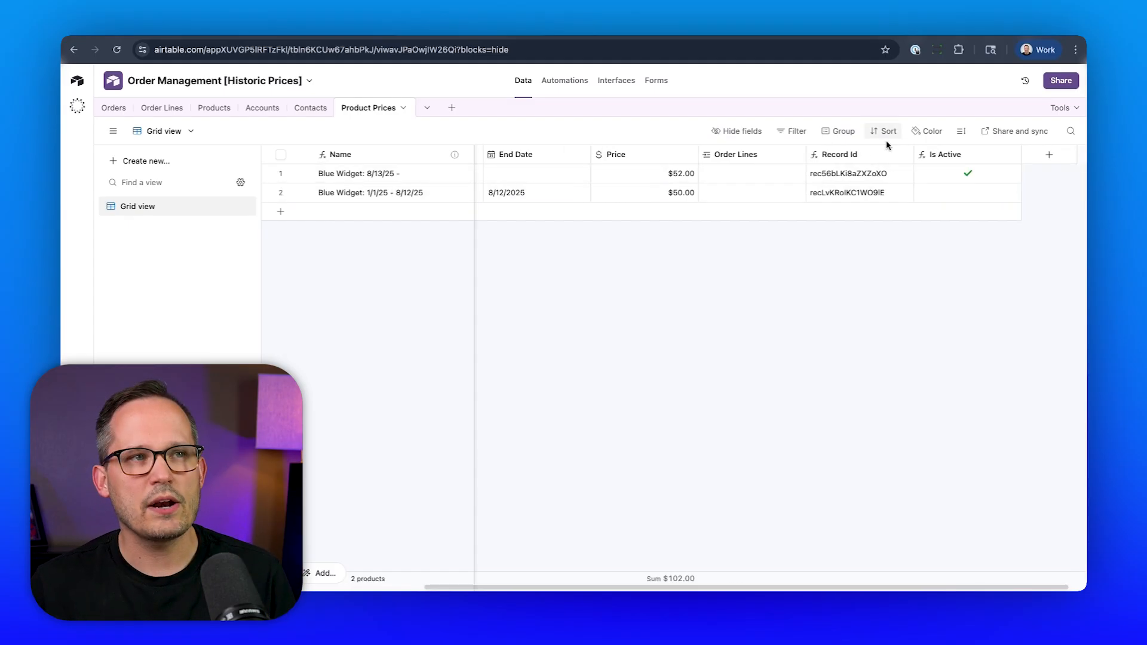
Review the formula of the Record Id field in Product Prices and leave it without editing
{"action": "left_click", "coordinate": [902, 155]}
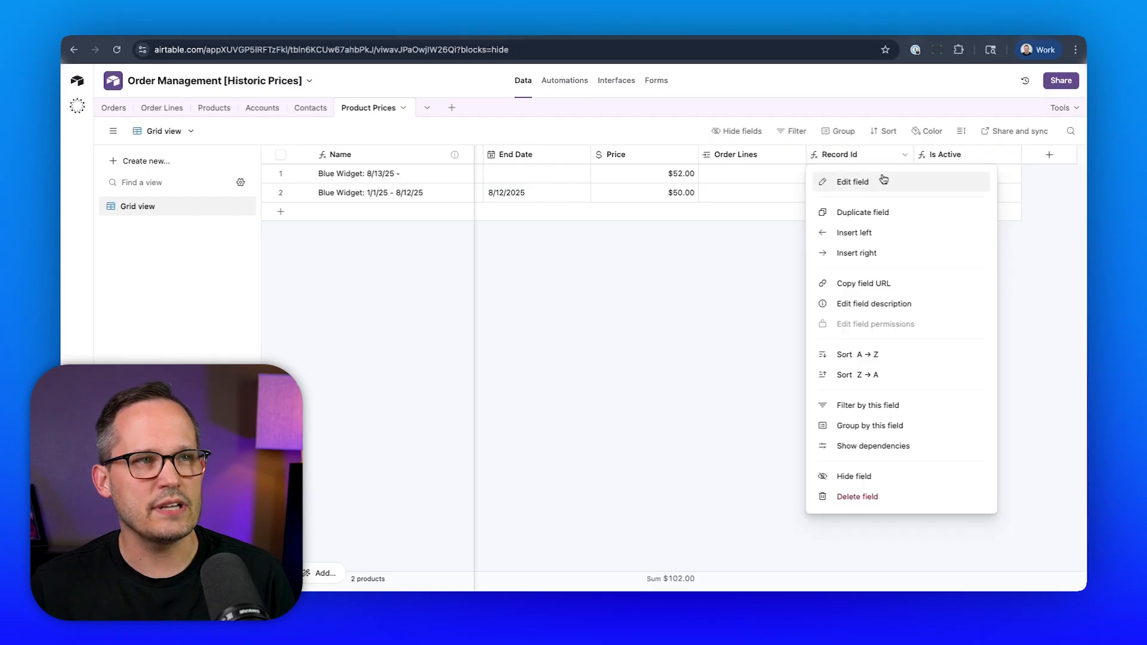
{"action": "left_click", "coordinate": [882, 180]}
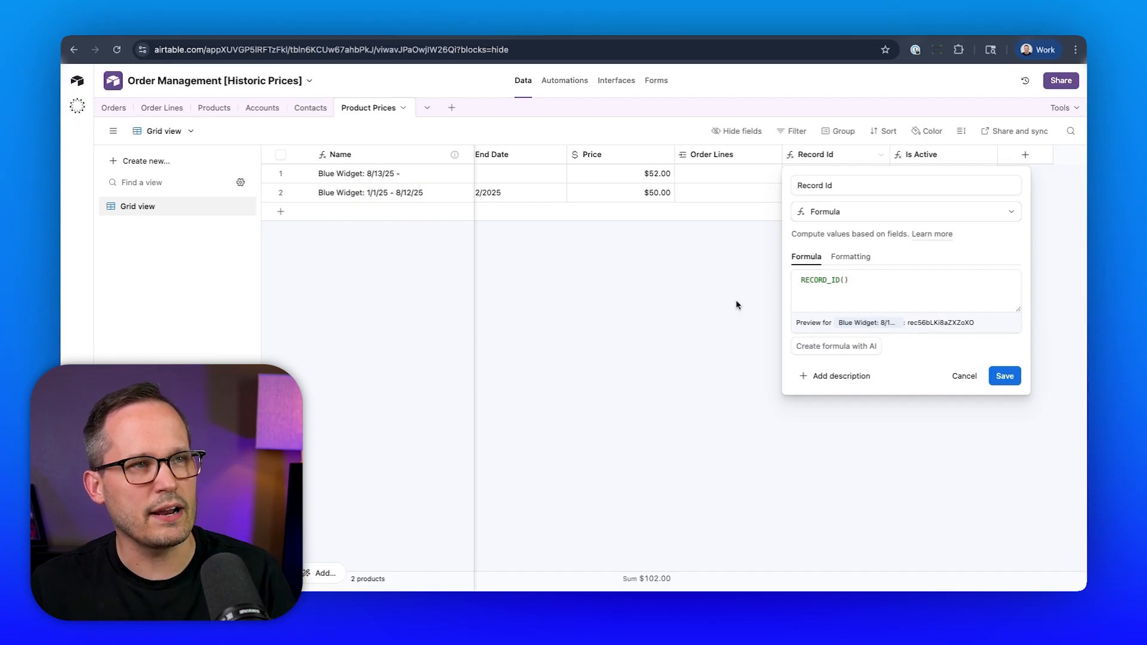
{"action": "left_click", "coordinate": [667, 292]}
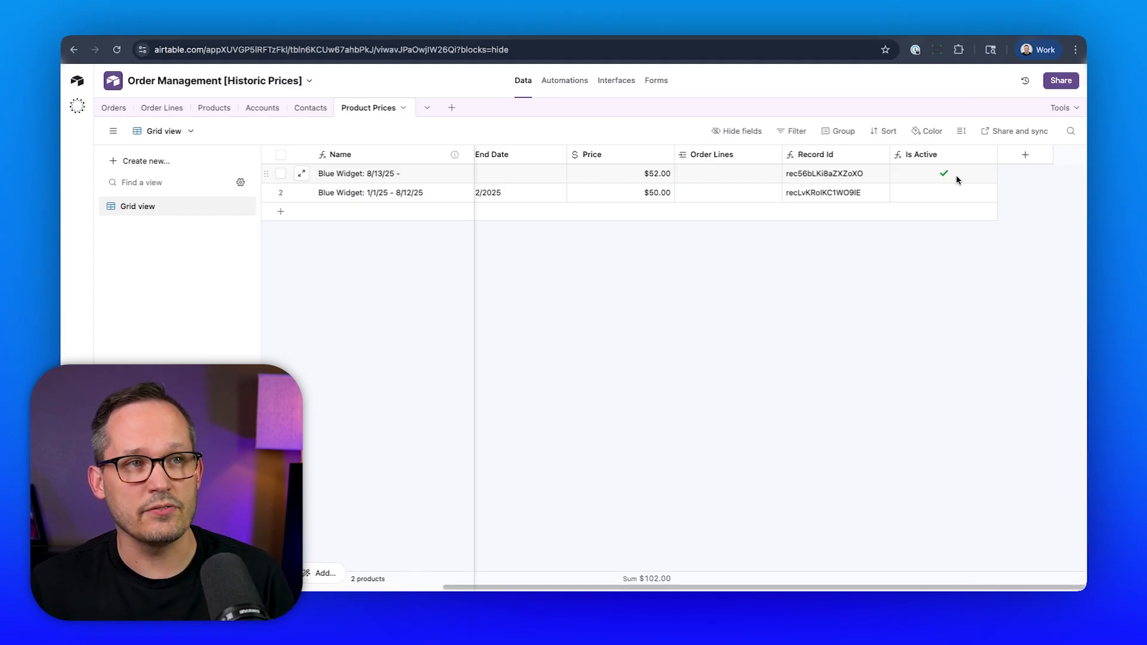
Review the Is Active formula in Product Prices and compare it with the End Date values of both price records
{"action": "left_click", "coordinate": [987, 154]}
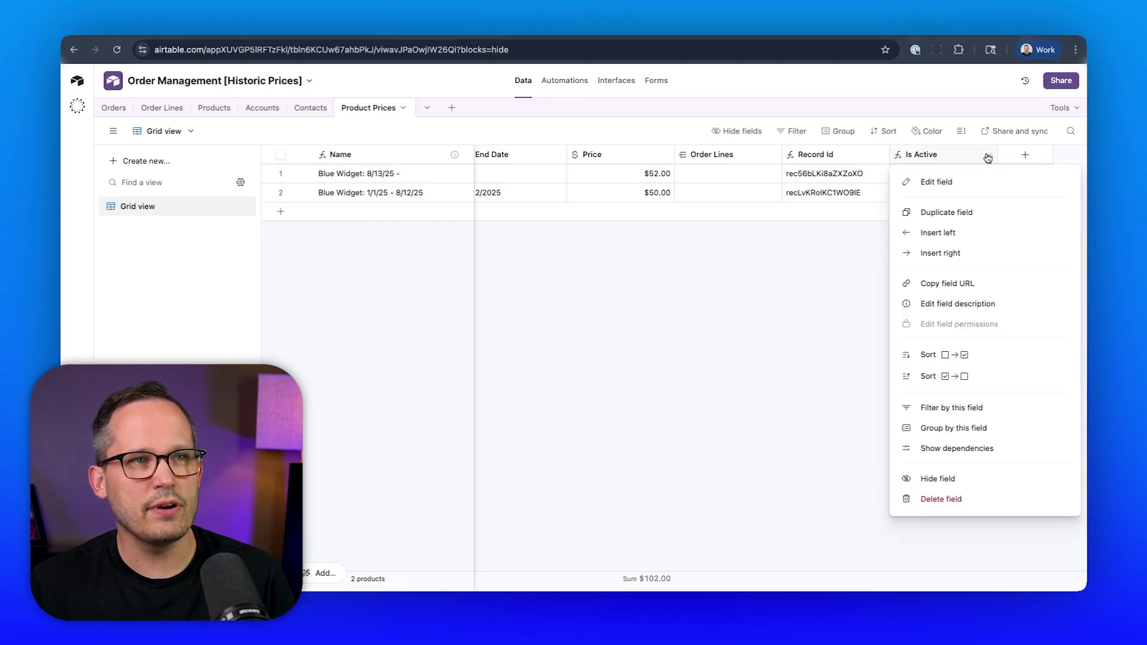
{"action": "left_click", "coordinate": [943, 181]}
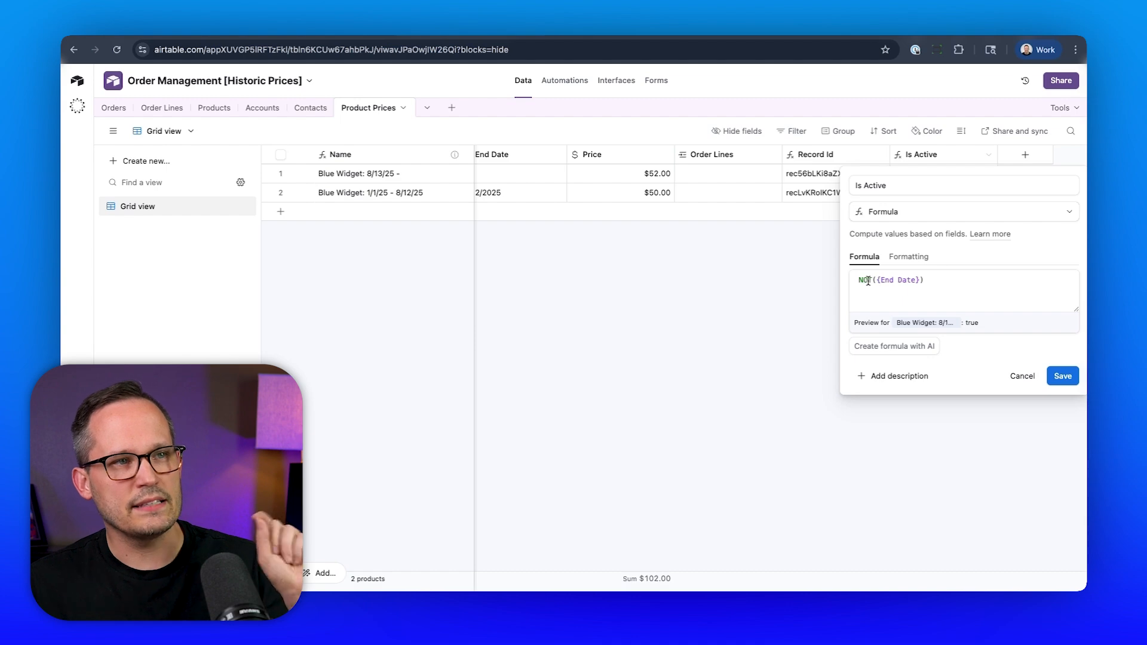
{"action": "left_click", "coordinate": [758, 294]}
{"action": "scroll", "coordinate": [754, 211], "scroll_direction": "left", "scroll_amount": 5}
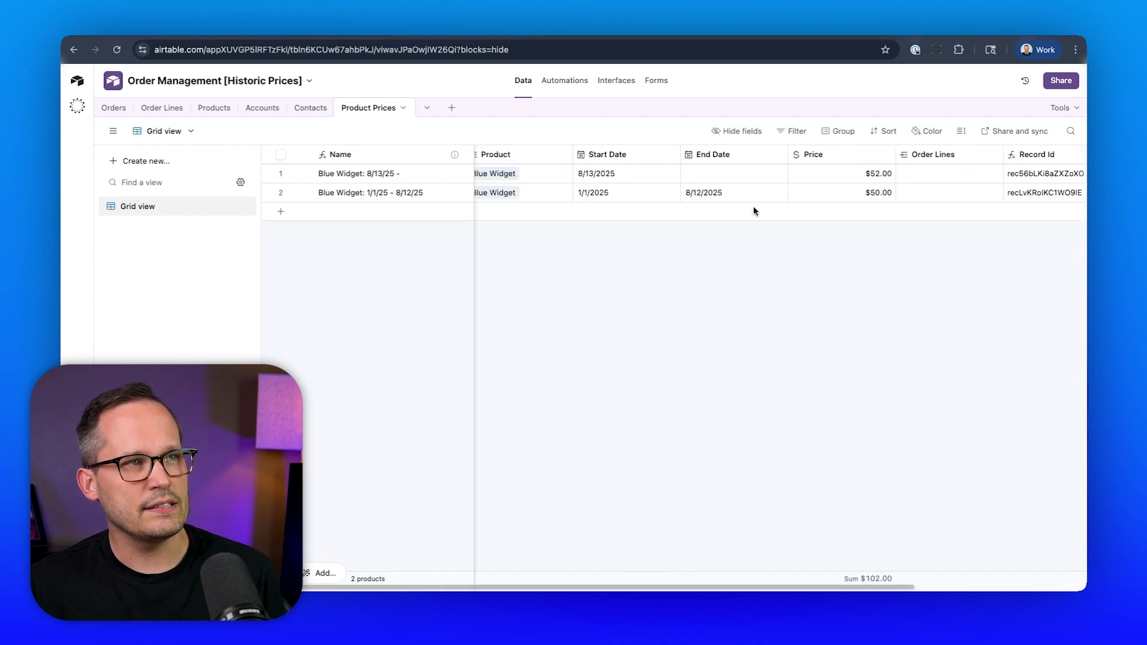
{"action": "scroll", "coordinate": [791, 190], "scroll_direction": "right", "scroll_amount": 5}
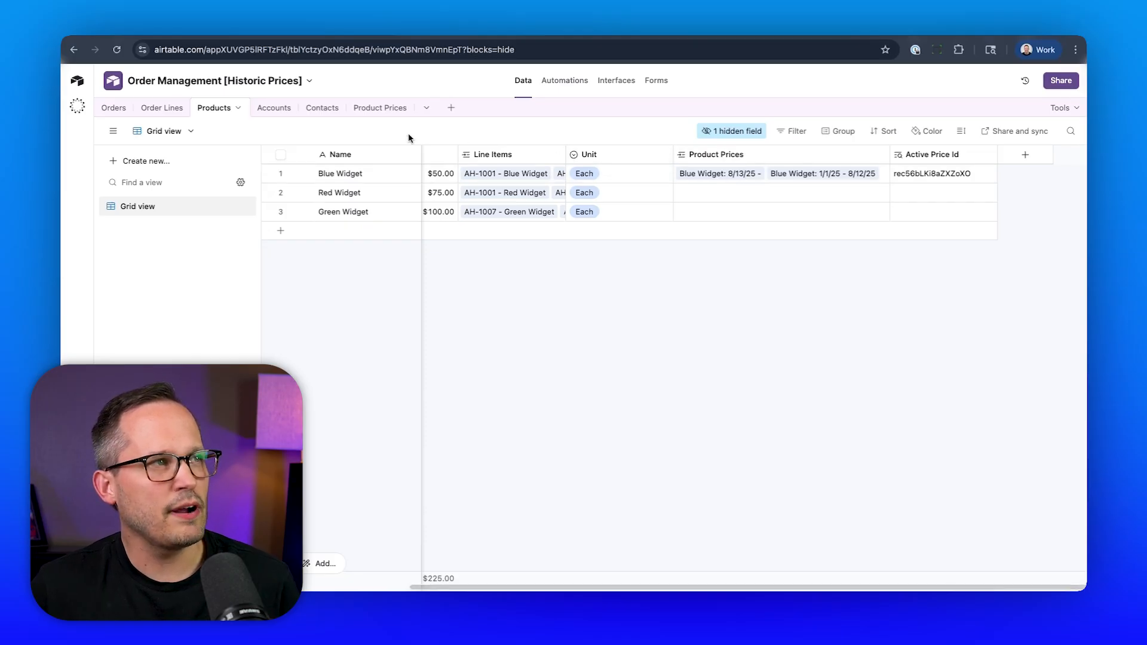
Review the Product Prices records and the lookup configuration of the Active Price Id field in Products
{"action": "left_click", "coordinate": [380, 108]}
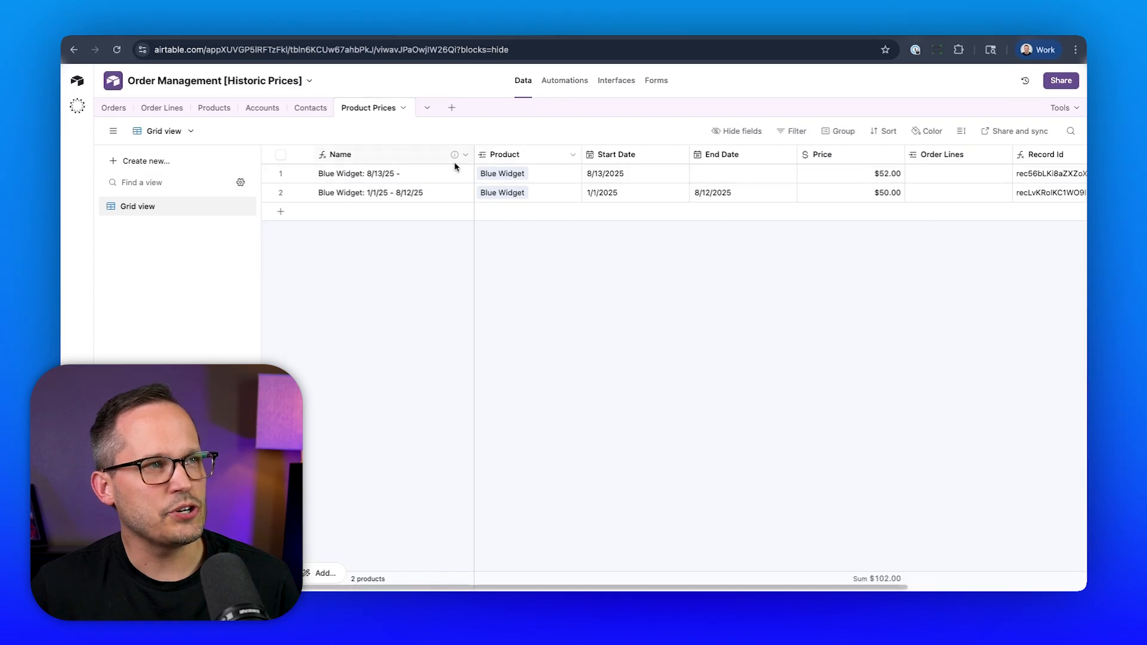
{"action": "left_click", "coordinate": [214, 108]}
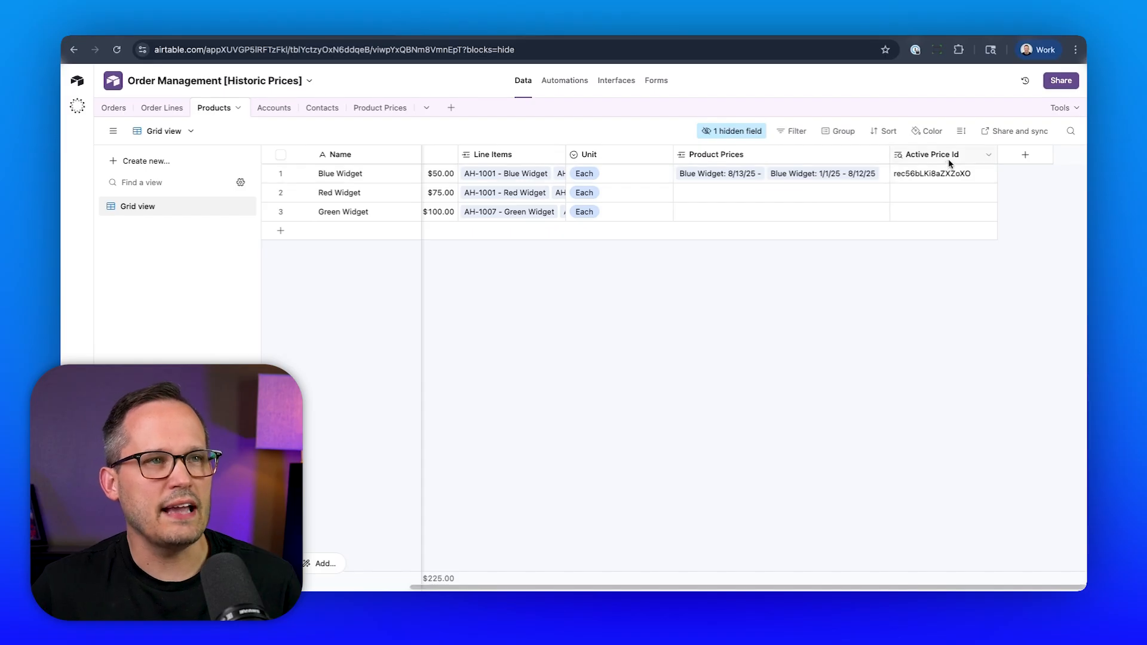
{"action": "left_click", "coordinate": [987, 157]}
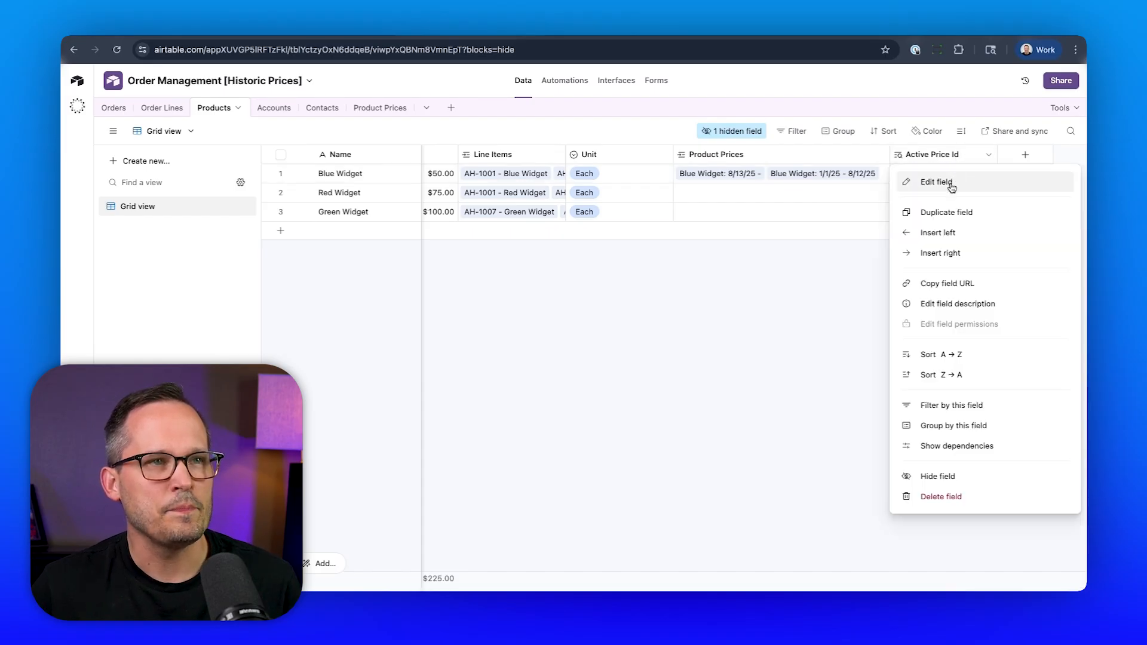
{"action": "left_click", "coordinate": [942, 185]}
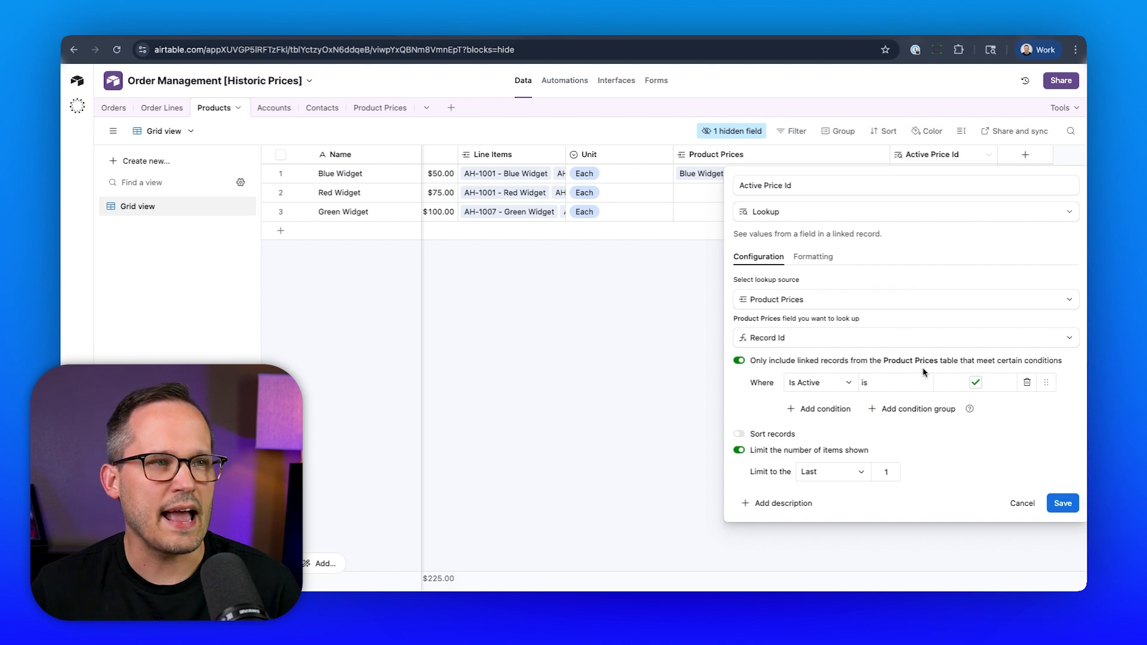
{"action": "left_click", "coordinate": [617, 349]}
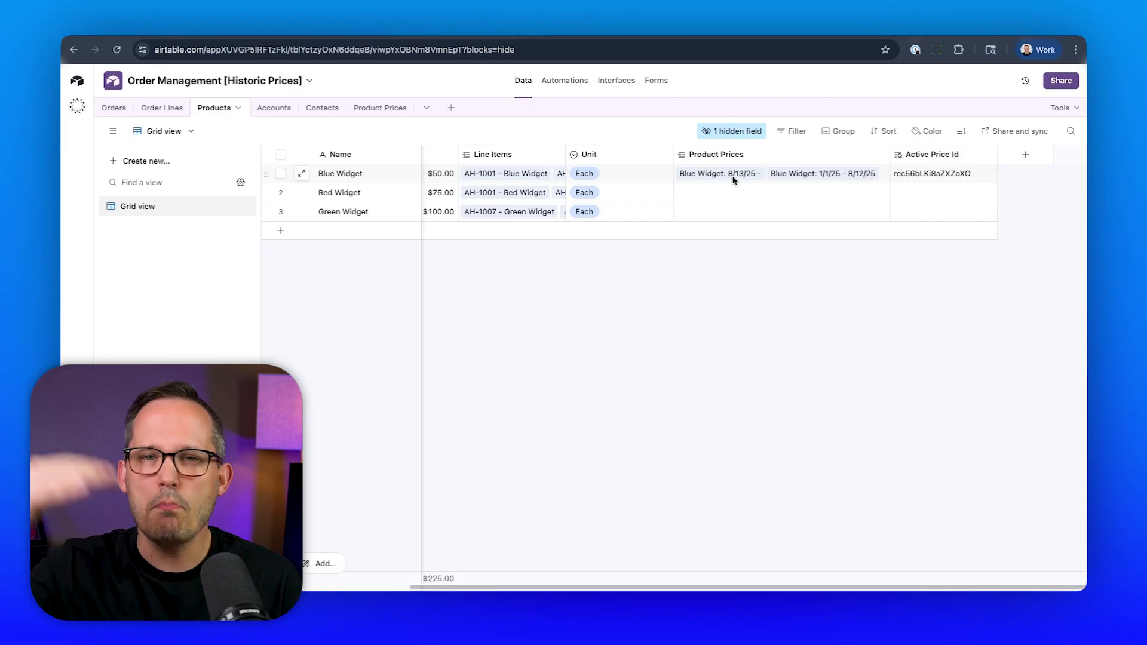
Recheck the Active Price Id lookup's conditions, and slightly widen the Product Prices and Active Price Id columns in Products
{"action": "left_click", "coordinate": [988, 157]}
{"action": "left_click", "coordinate": [941, 182]}
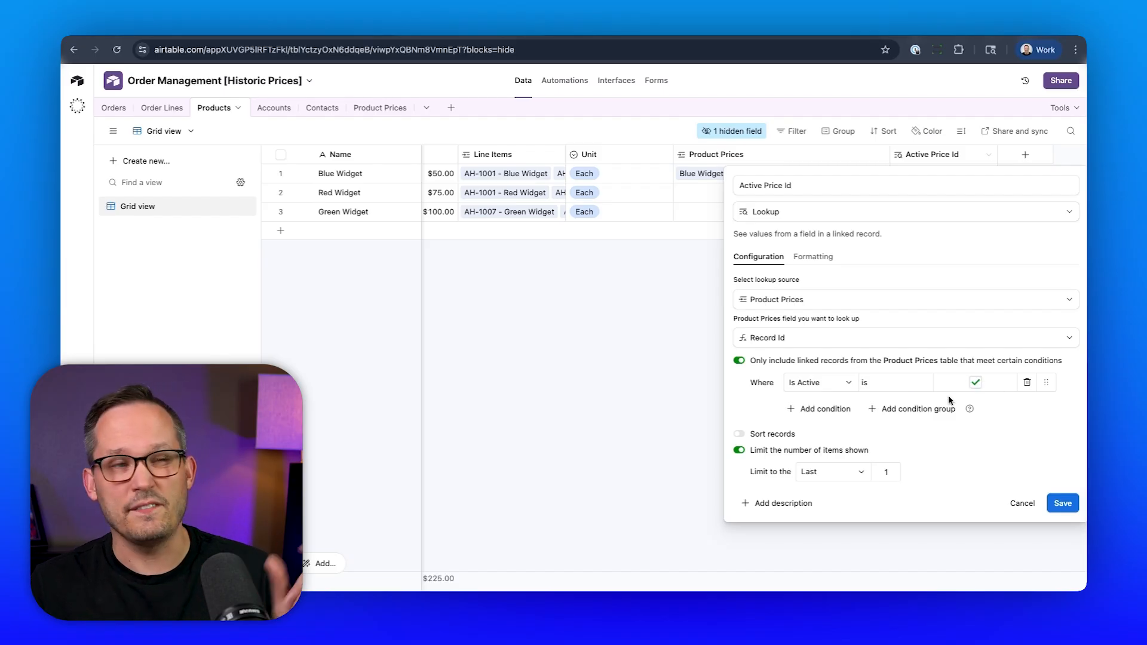
{"action": "left_click", "coordinate": [665, 357]}
{"action": "left_click_drag", "start_coordinate": [888, 154], "coordinate": [896, 154]}
{"action": "mouse_move", "coordinate": [1007, 153]}
{"action": "left_mouse_down"}
{"action": "mouse_move", "coordinate": [1047, 154]}
{"action": "mouse_move", "coordinate": [1029, 153]}
{"action": "left_mouse_up"}
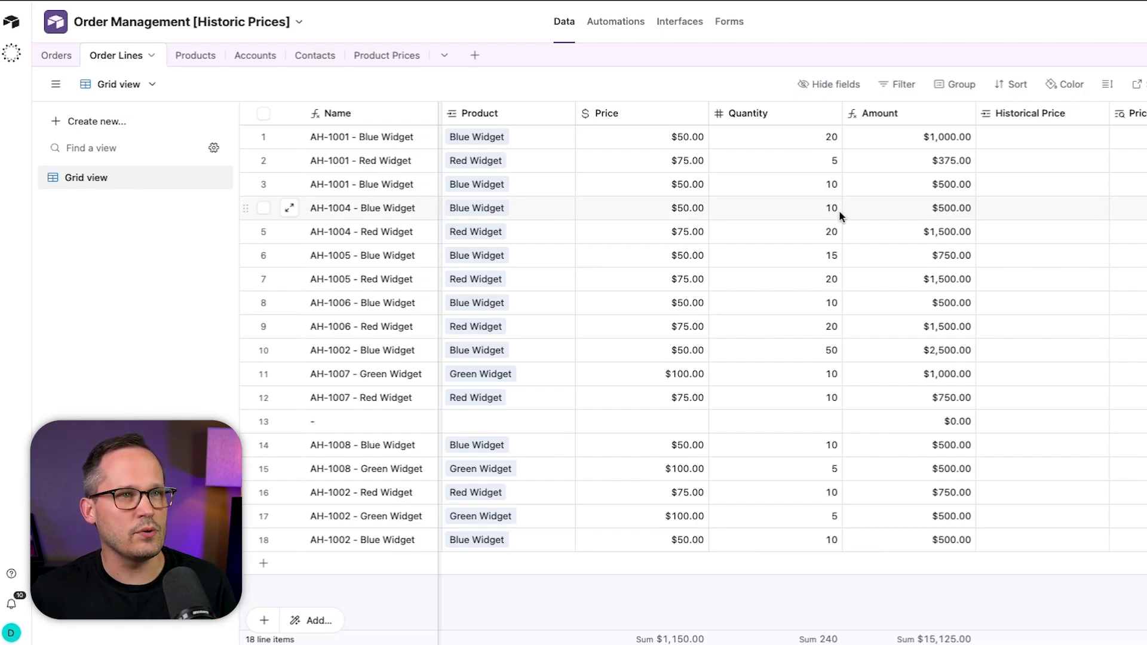
Review the lookup configuration of the Product Price Record Id field in Order Lines
{"action": "scroll", "coordinate": [839, 215], "scroll_direction": "right", "scroll_amount": 6}
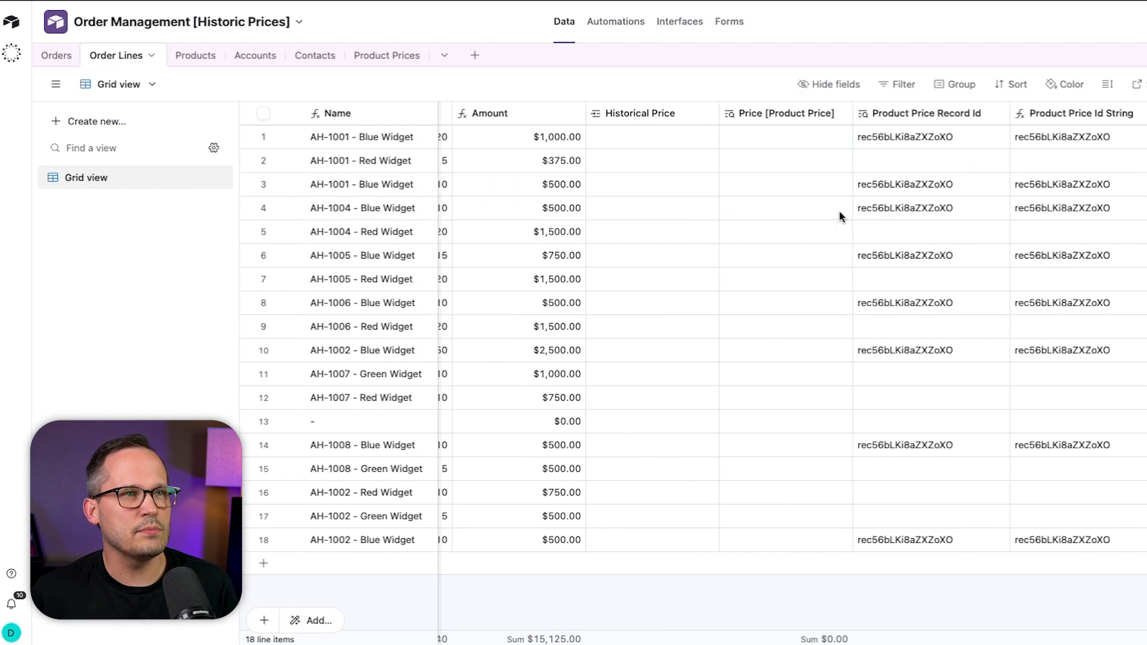
{"action": "scroll", "coordinate": [840, 211], "scroll_direction": "right", "scroll_amount": 1}
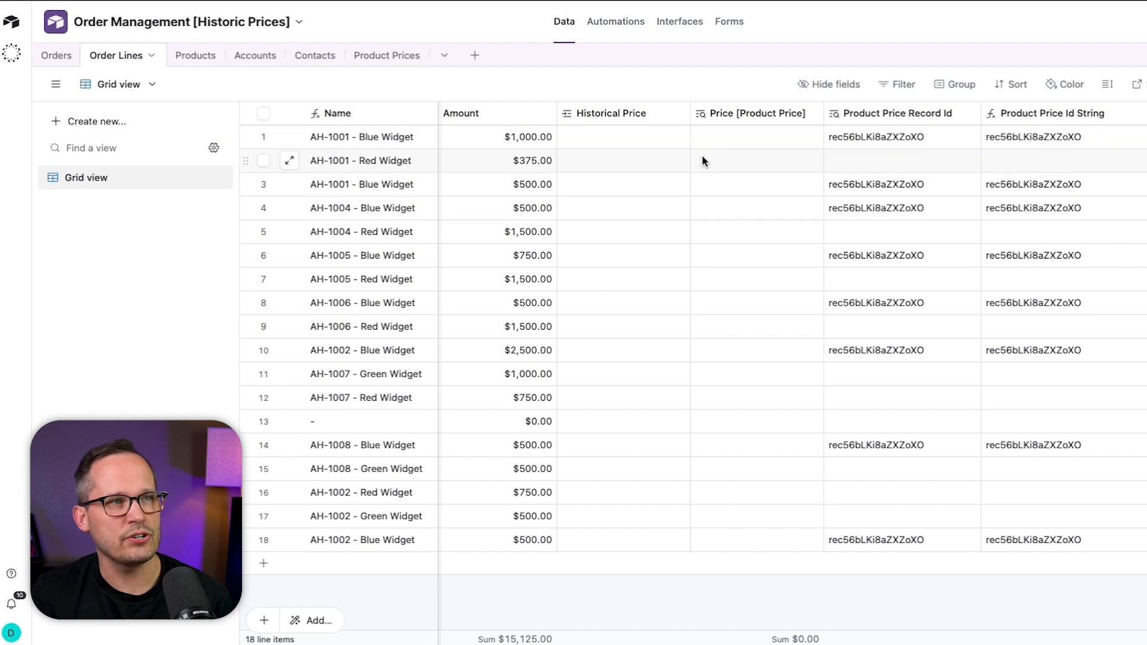
{"action": "double_click", "coordinate": [899, 119]}
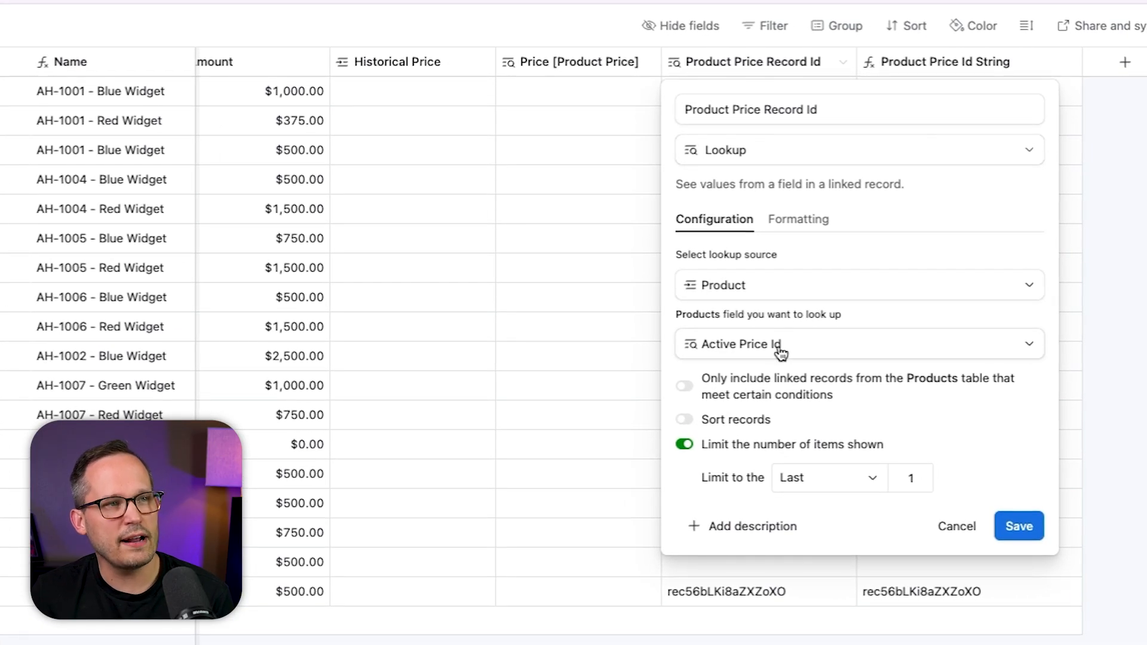
{"action": "left_click", "coordinate": [517, 33]}
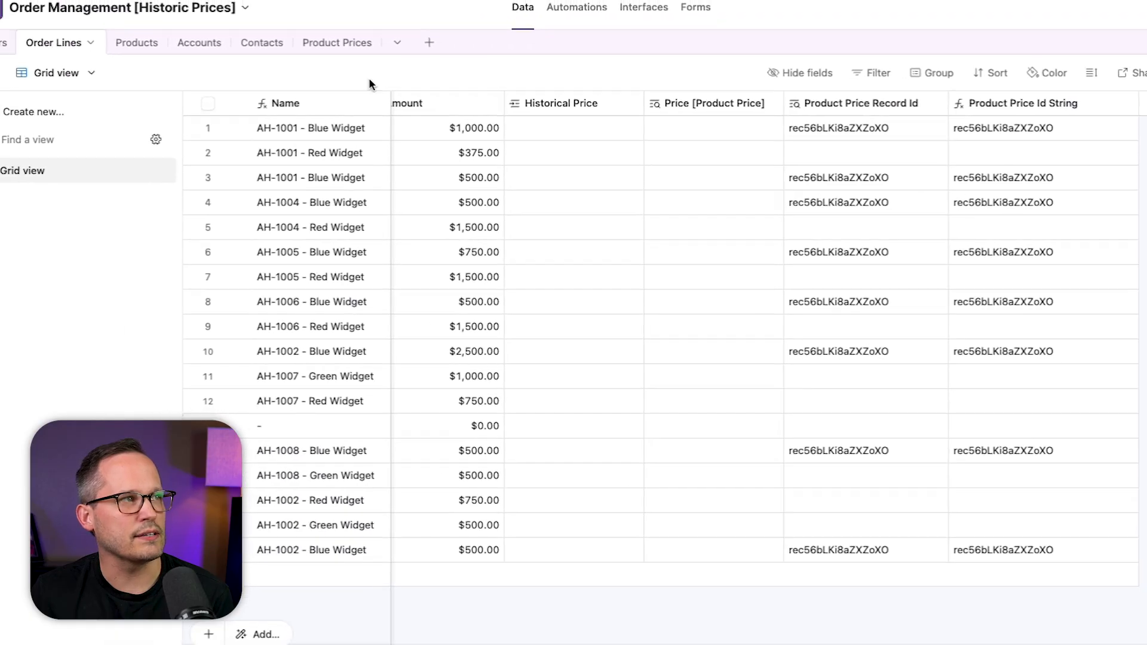
Check the Active Price Id values in Products, and open the Product Price Id String field's settings in Order Lines
{"action": "left_click", "coordinate": [185, 60]}
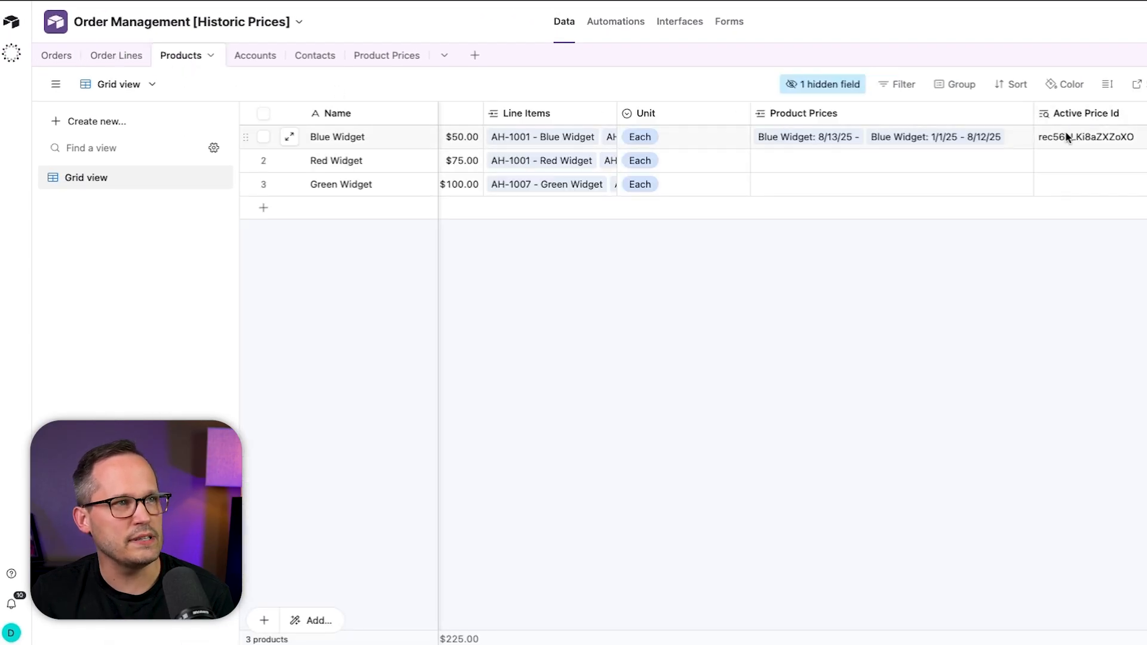
{"action": "left_click", "coordinate": [130, 59]}
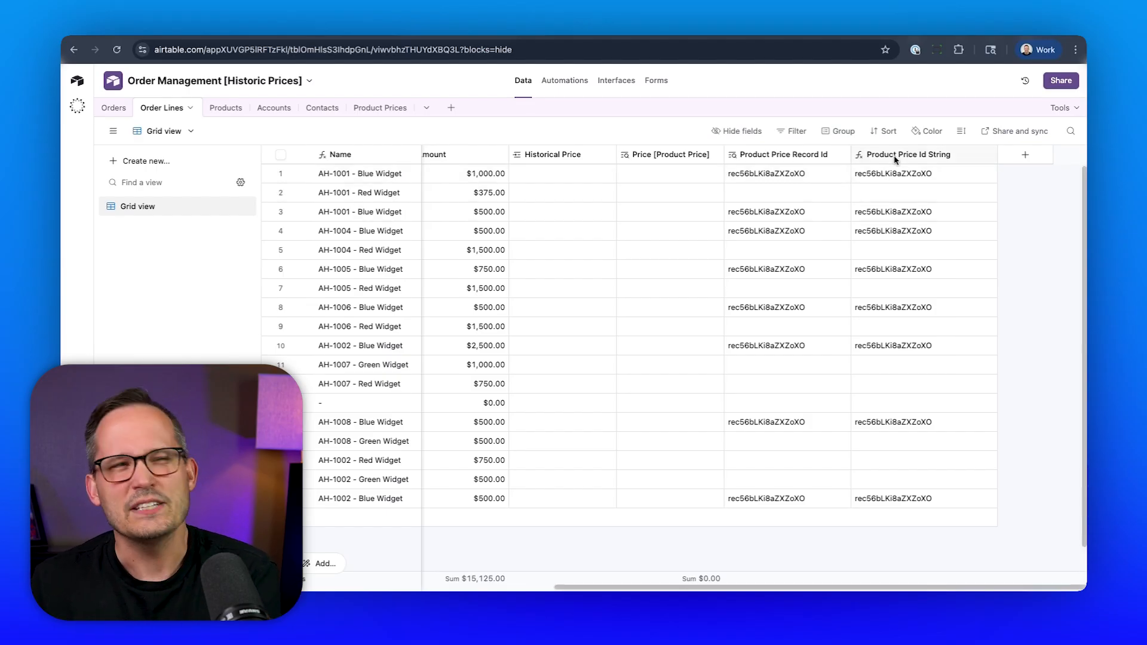
{"action": "left_click", "coordinate": [987, 157]}
{"action": "left_click", "coordinate": [965, 179]}
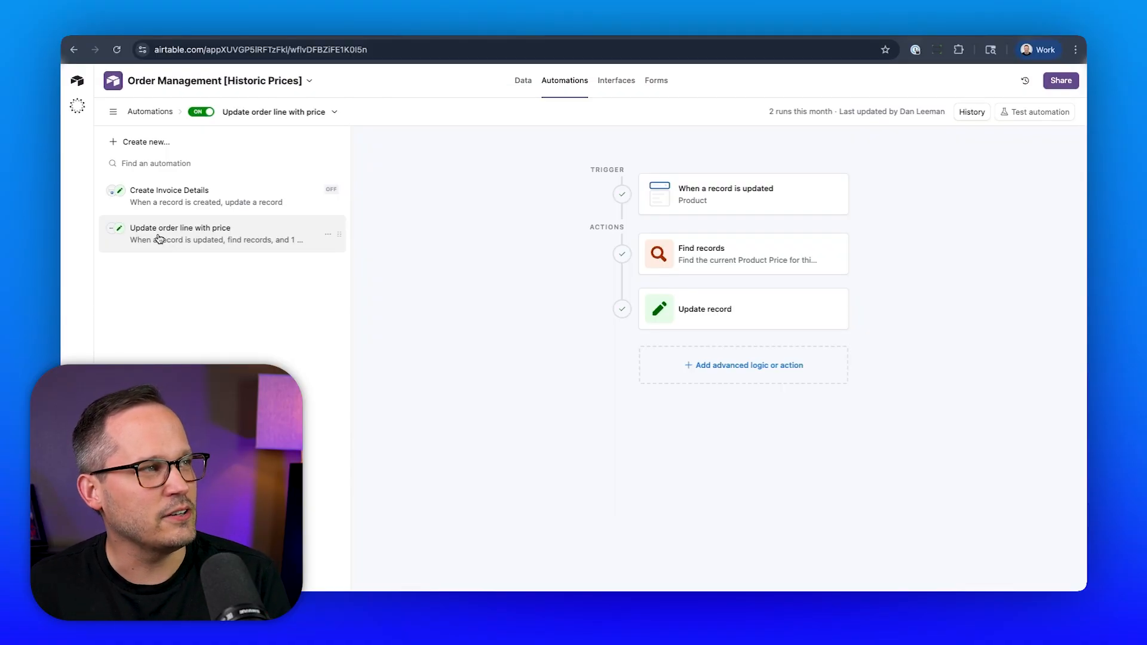
Review the trigger and Find records configuration of the Update order line with price automation, including its table, condition and record limit
{"action": "left_click", "coordinate": [770, 204]}
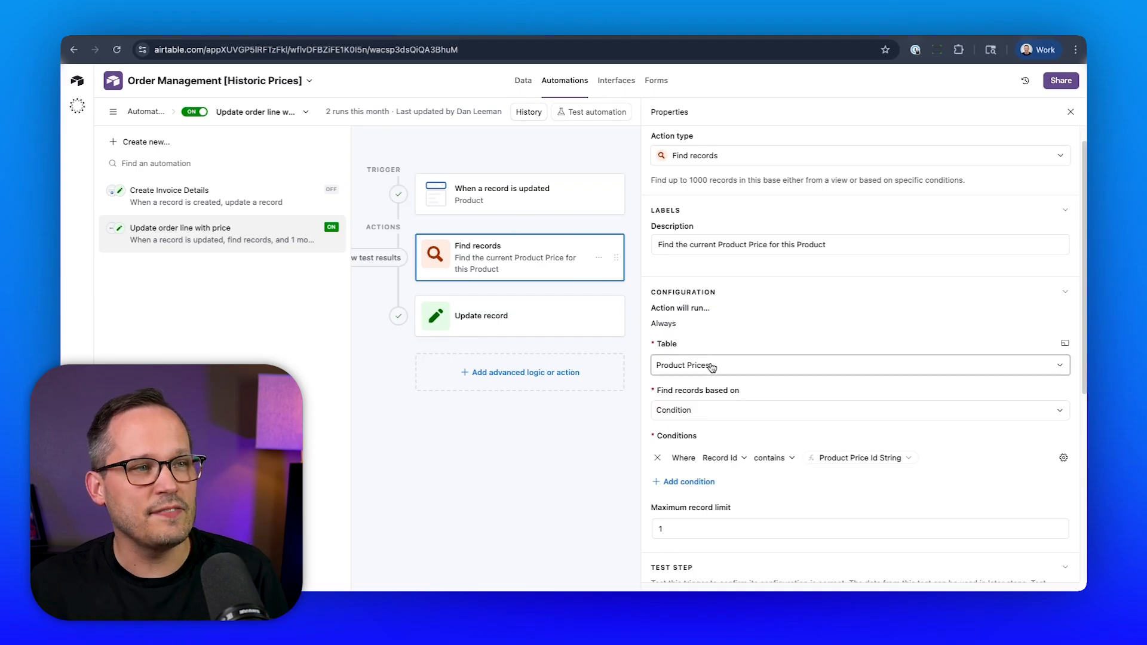
{"action": "scroll", "coordinate": [745, 369], "scroll_direction": "down", "scroll_amount": 1}
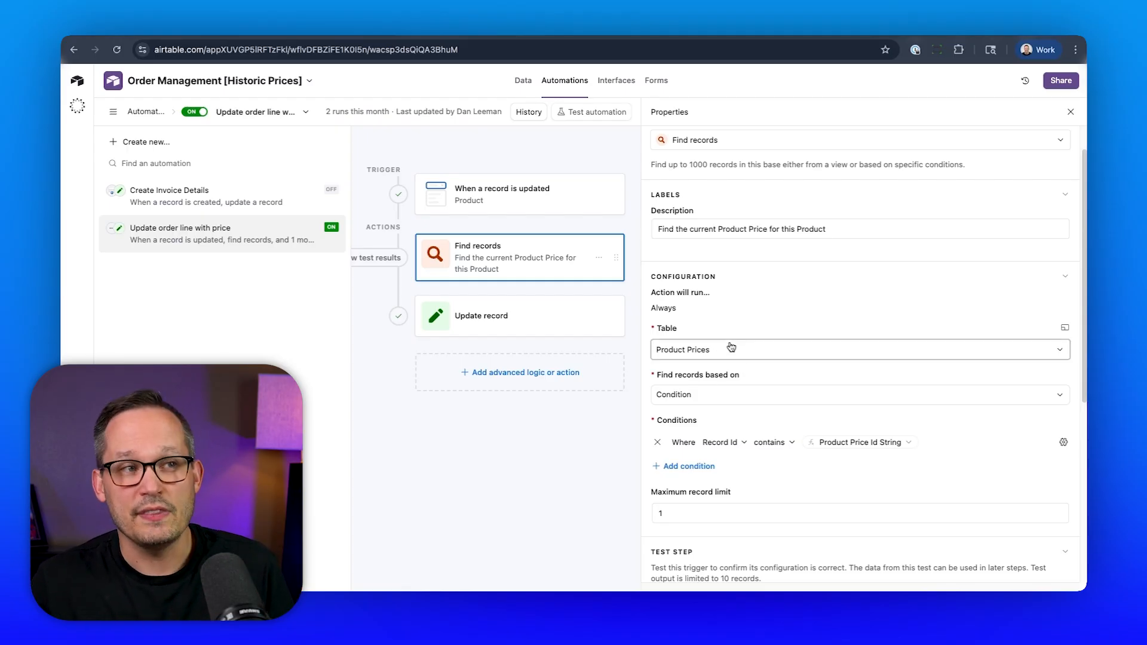
{"action": "scroll", "coordinate": [731, 348], "scroll_direction": "down", "scroll_amount": 1}
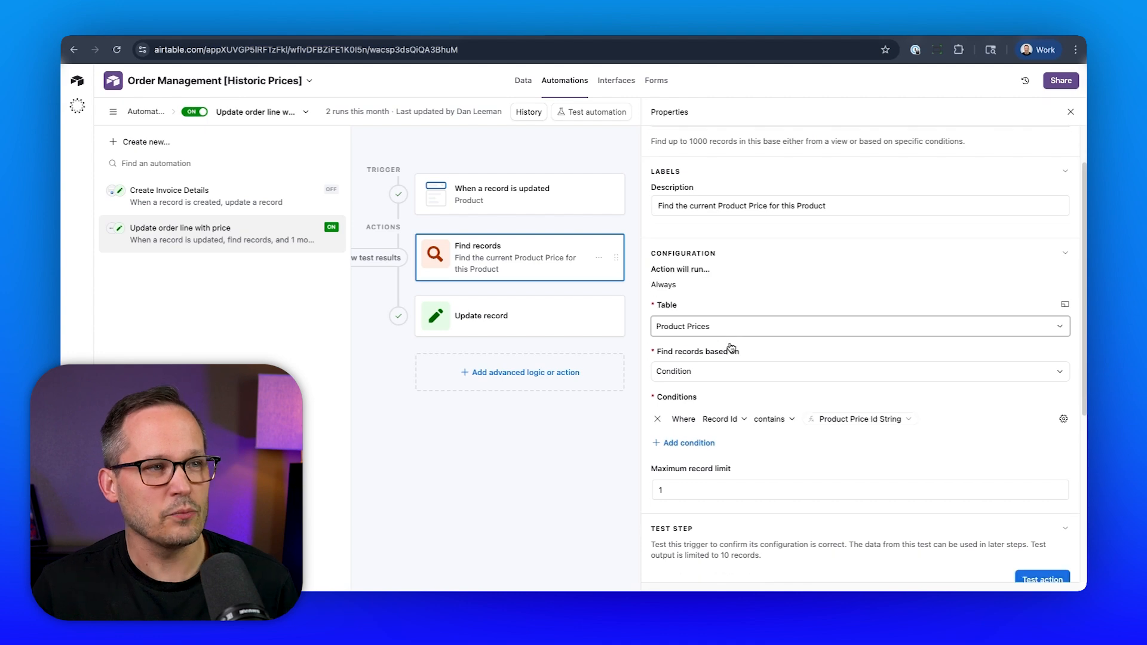
{"action": "scroll", "coordinate": [735, 379], "scroll_direction": "down", "scroll_amount": 2}
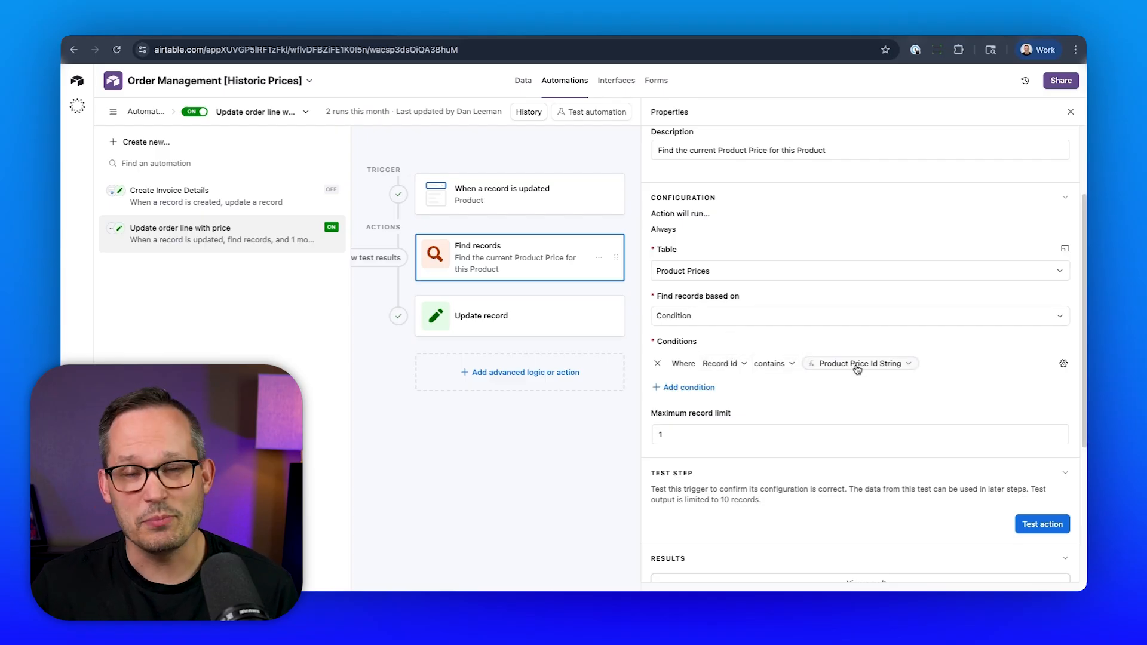
{"action": "mouse_move", "coordinate": [855, 367]}
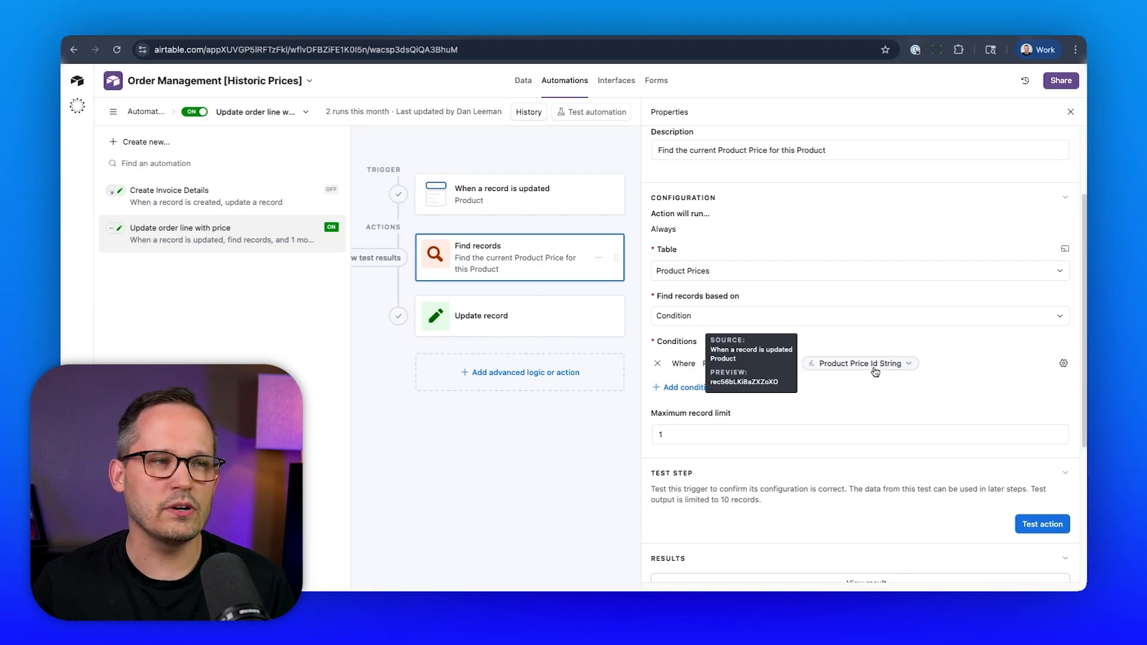
{"action": "scroll", "coordinate": [837, 428], "scroll_direction": "down", "scroll_amount": 2}
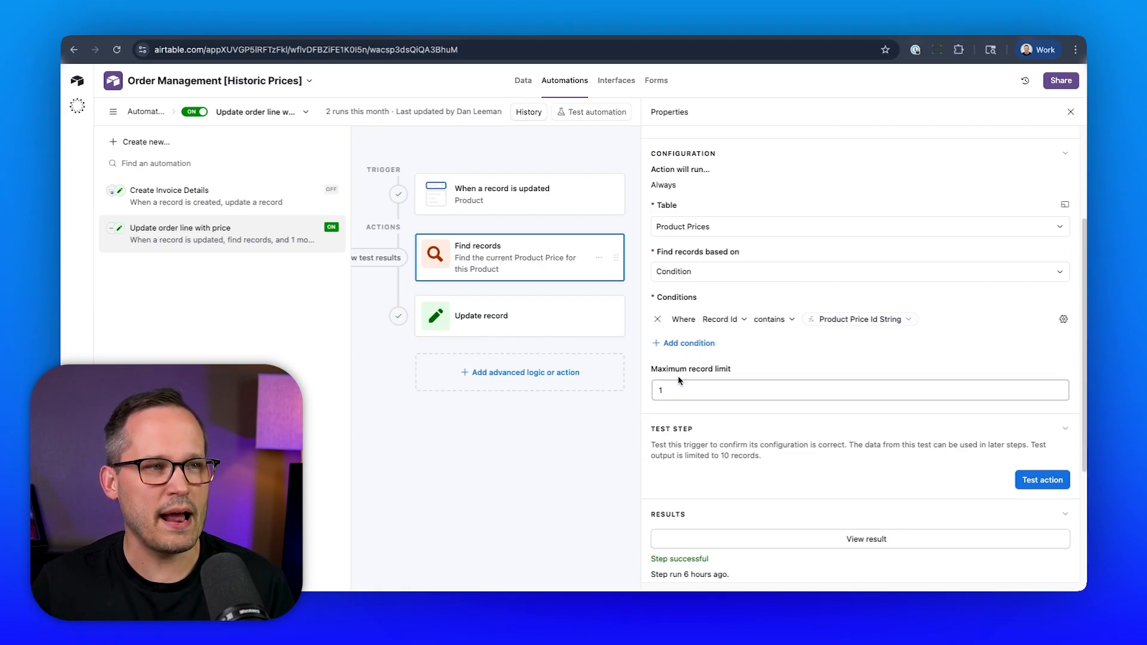
{"action": "scroll", "coordinate": [687, 385], "scroll_direction": "down", "scroll_amount": 5}
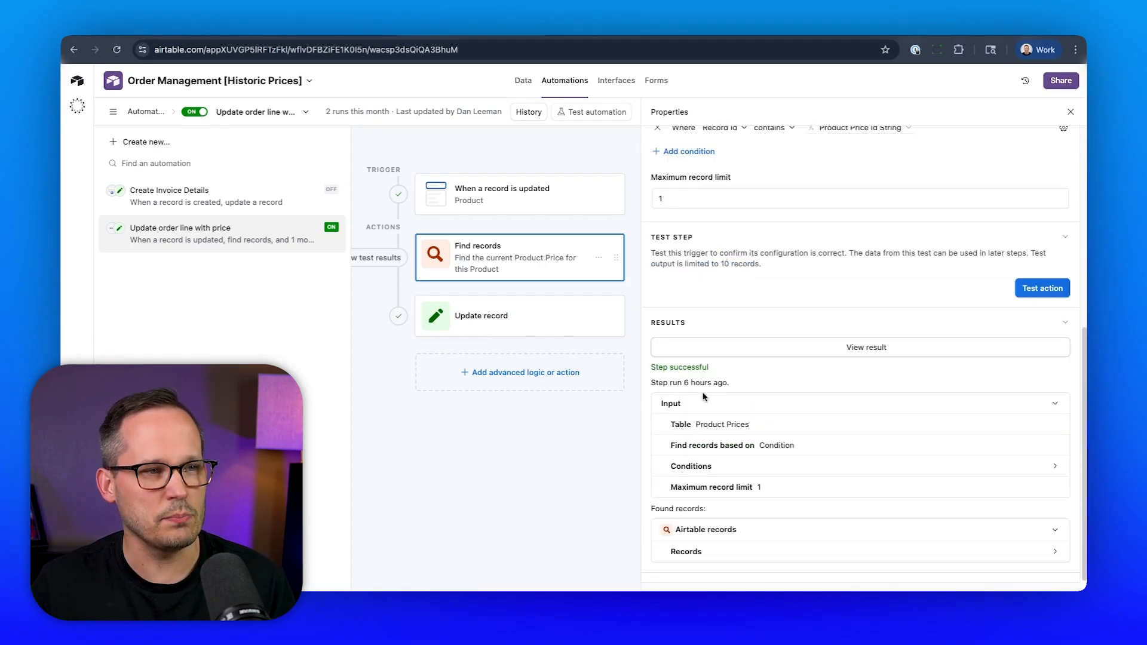
Expand the Find records test results down to the field values of the found product price record and examine them
{"action": "left_click", "coordinate": [1035, 557]}
{"action": "scroll", "coordinate": [1026, 552], "scroll_direction": "down", "scroll_amount": 1}
{"action": "left_click", "coordinate": [876, 550]}
{"action": "scroll", "coordinate": [877, 547], "scroll_direction": "down", "scroll_amount": 1}
{"action": "left_click", "coordinate": [850, 535]}
{"action": "scroll", "coordinate": [850, 539], "scroll_direction": "down", "scroll_amount": 3}
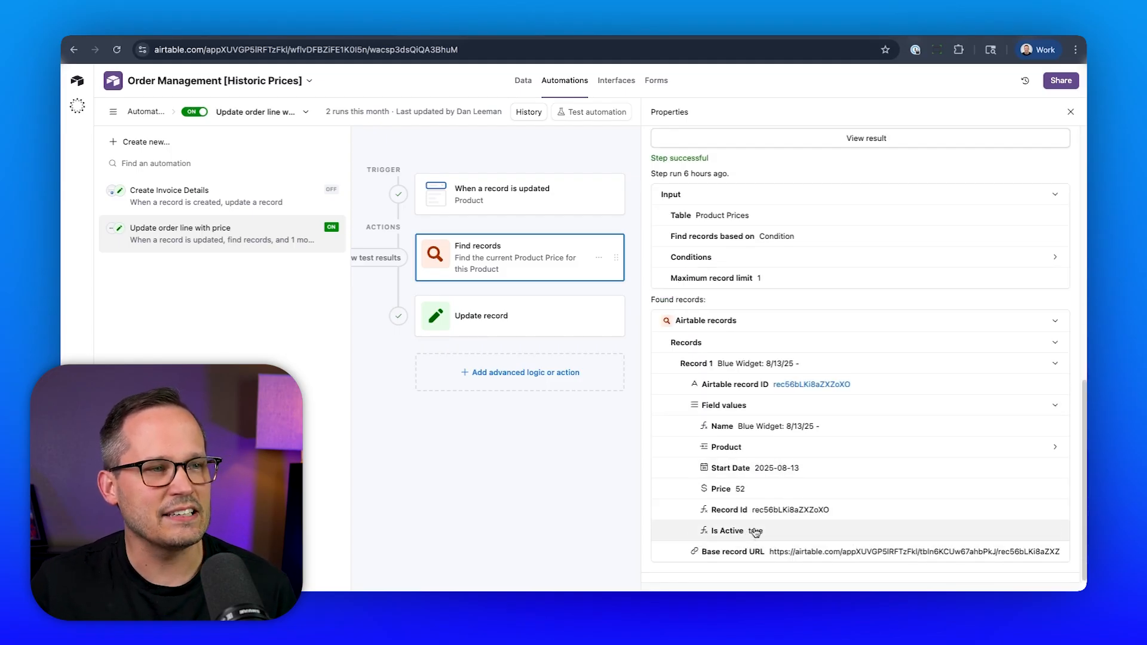
{"action": "scroll", "coordinate": [755, 531], "scroll_direction": "up", "scroll_amount": 3}
{"action": "scroll", "coordinate": [755, 530], "scroll_direction": "down", "scroll_amount": 3}
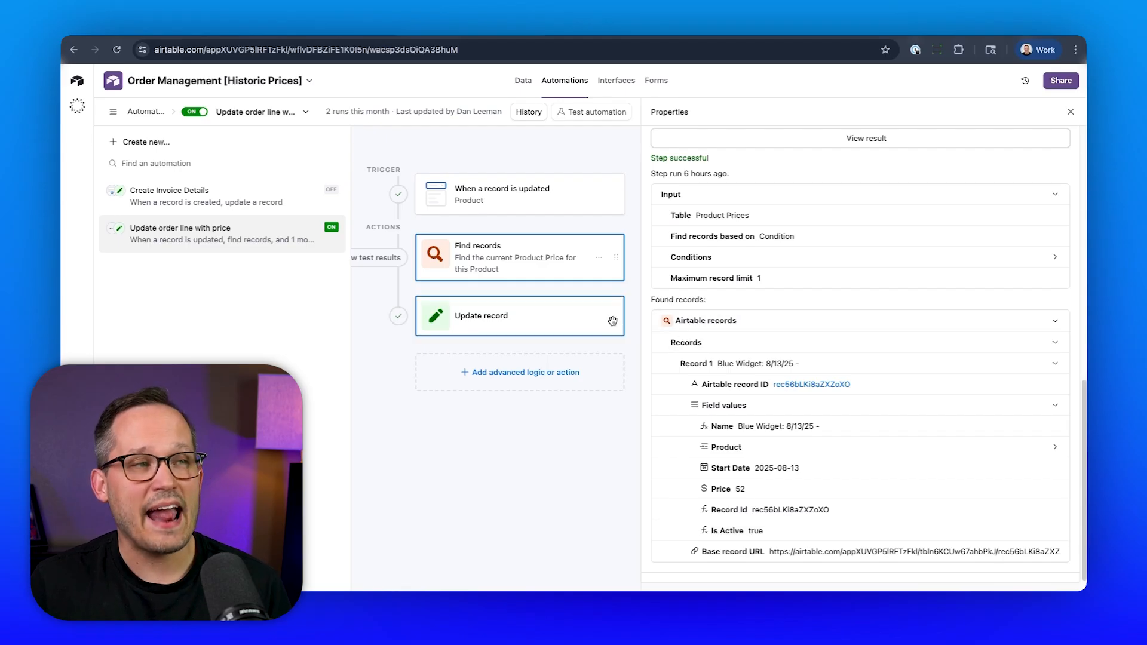
Review the Update record action's configuration, checking its table, record ID and the Historical Price and Price field mappings
{"action": "left_click", "coordinate": [563, 318]}
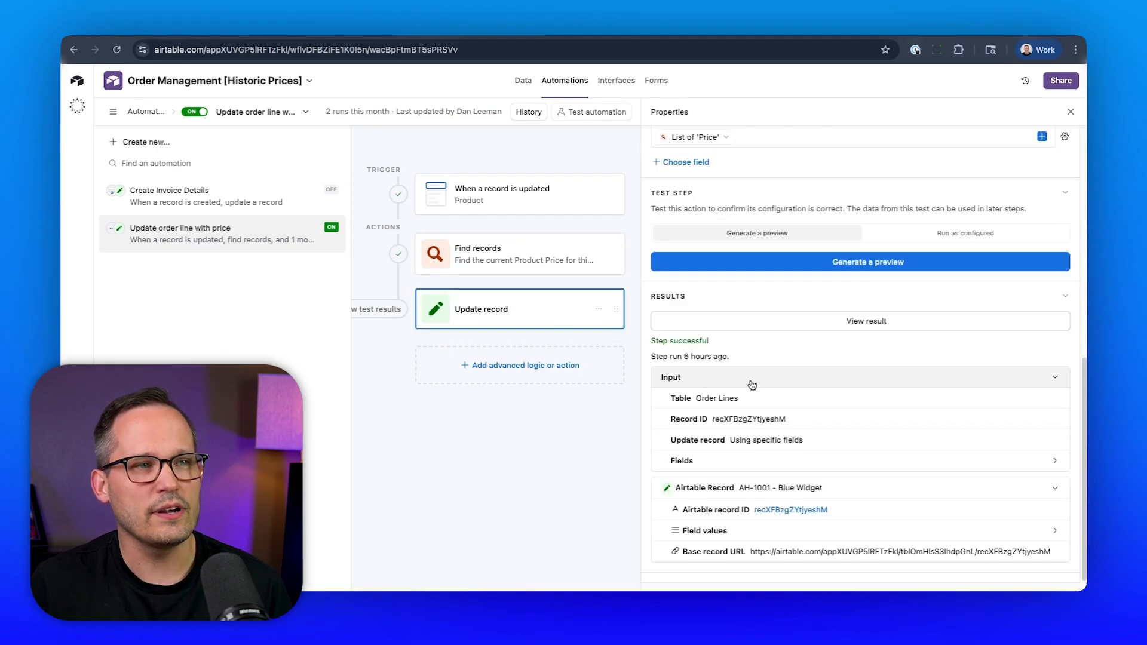
{"action": "scroll", "coordinate": [787, 374], "scroll_direction": "up", "scroll_amount": 10}
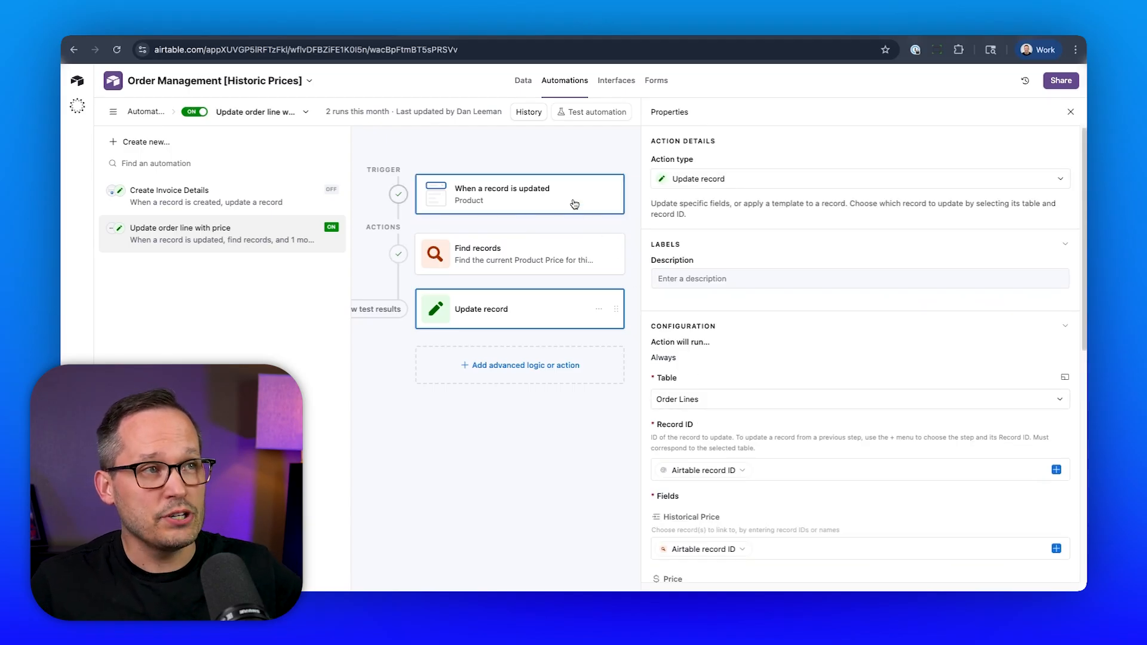
{"action": "scroll", "coordinate": [704, 397], "scroll_direction": "down", "scroll_amount": 1}
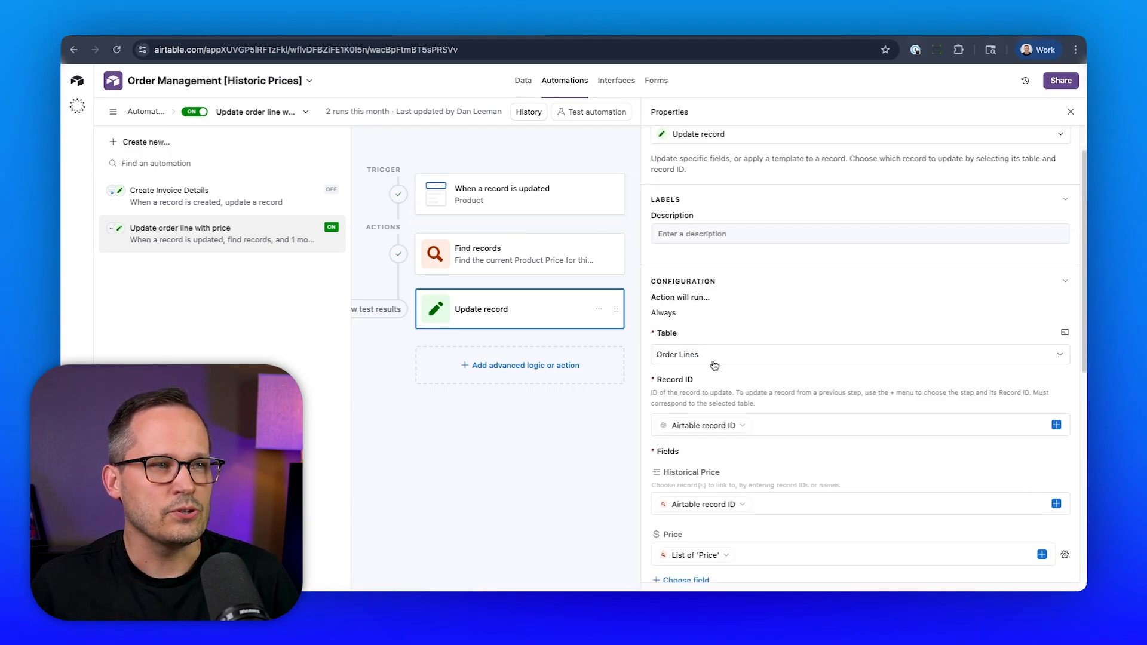
{"action": "scroll", "coordinate": [694, 356], "scroll_direction": "down", "scroll_amount": 2}
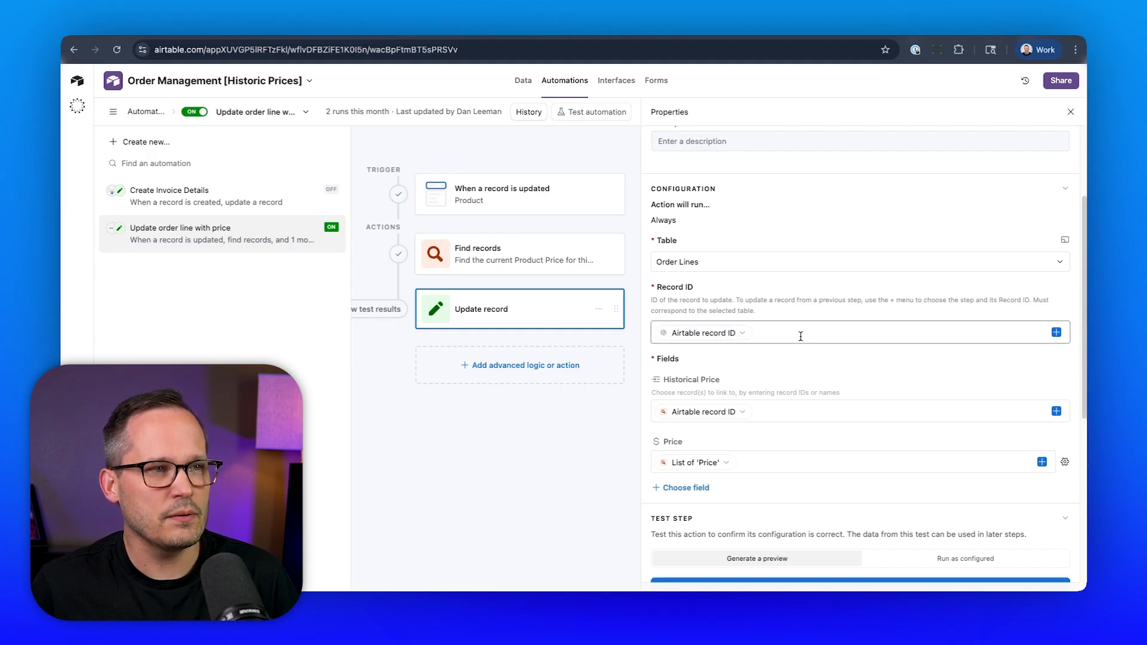
{"action": "scroll", "coordinate": [746, 329], "scroll_direction": "down", "scroll_amount": 1}
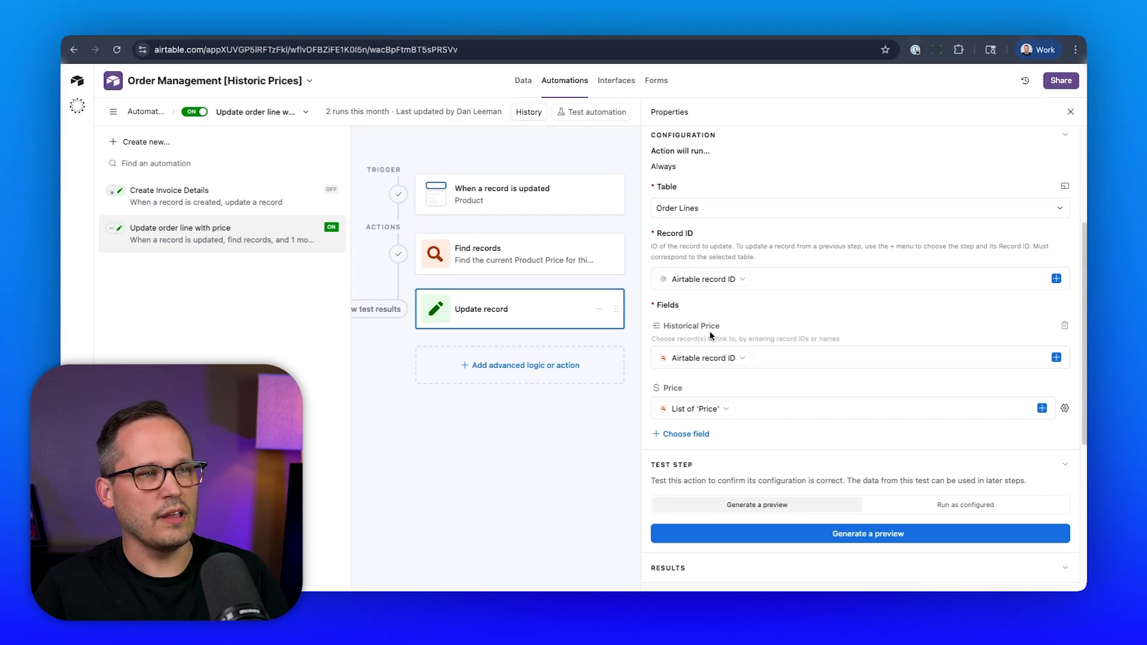
{"action": "mouse_move", "coordinate": [737, 363]}
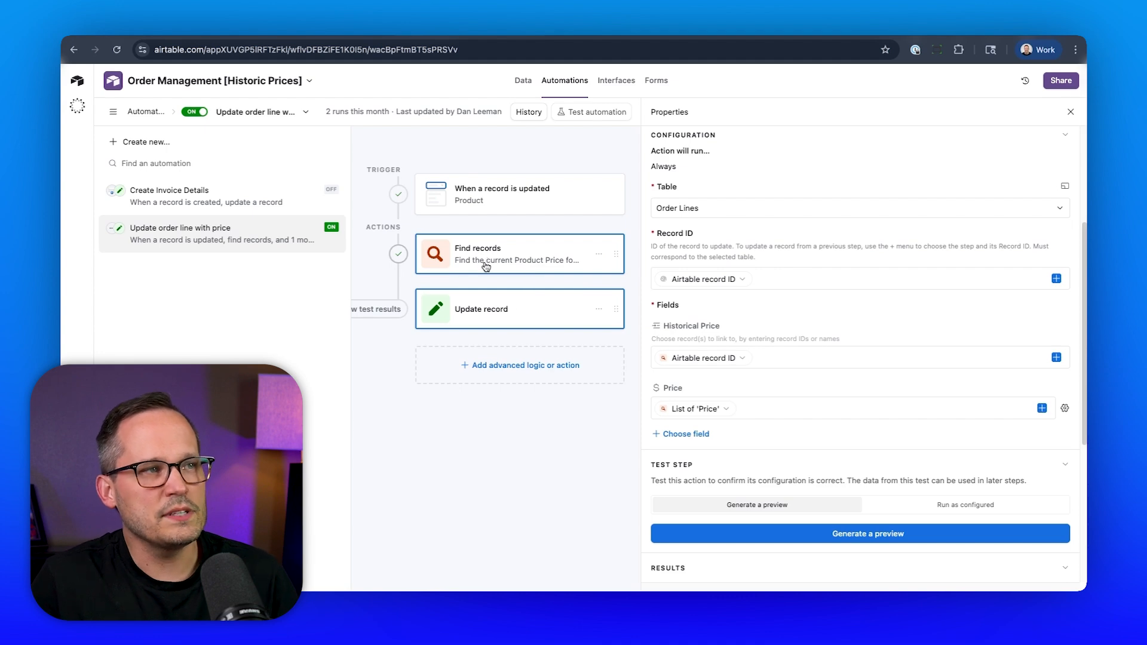
{"action": "mouse_move", "coordinate": [497, 281]}
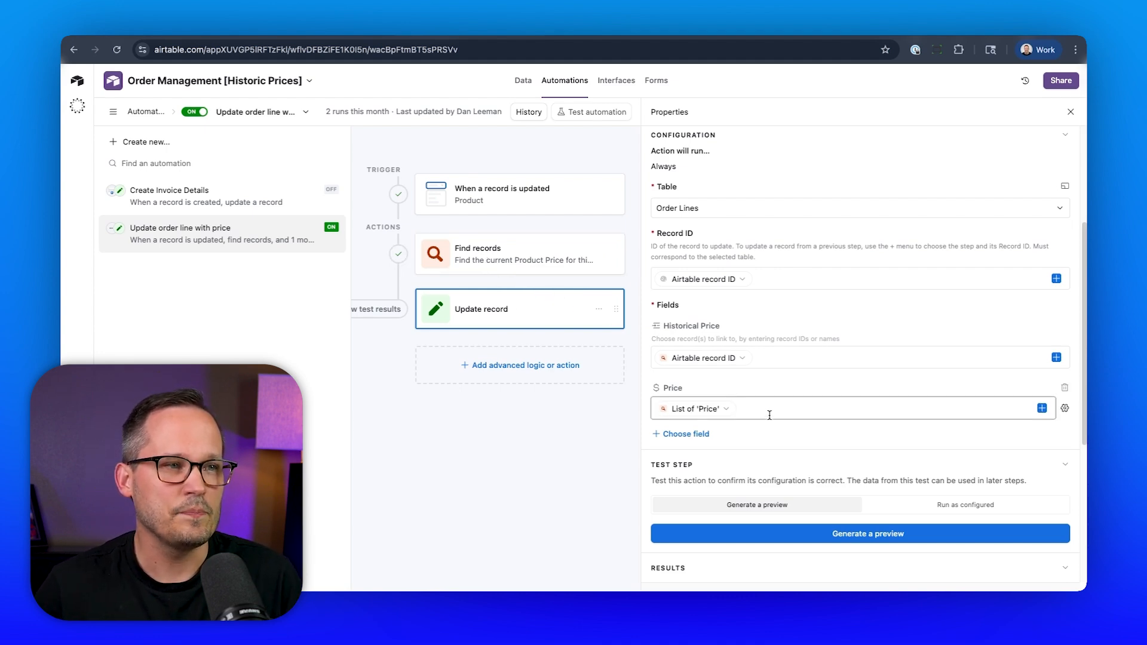
Clear the Update record action's Price mapping, remap it to the list of Price values from Find records, and generate a preview
{"action": "left_click", "coordinate": [742, 412]}
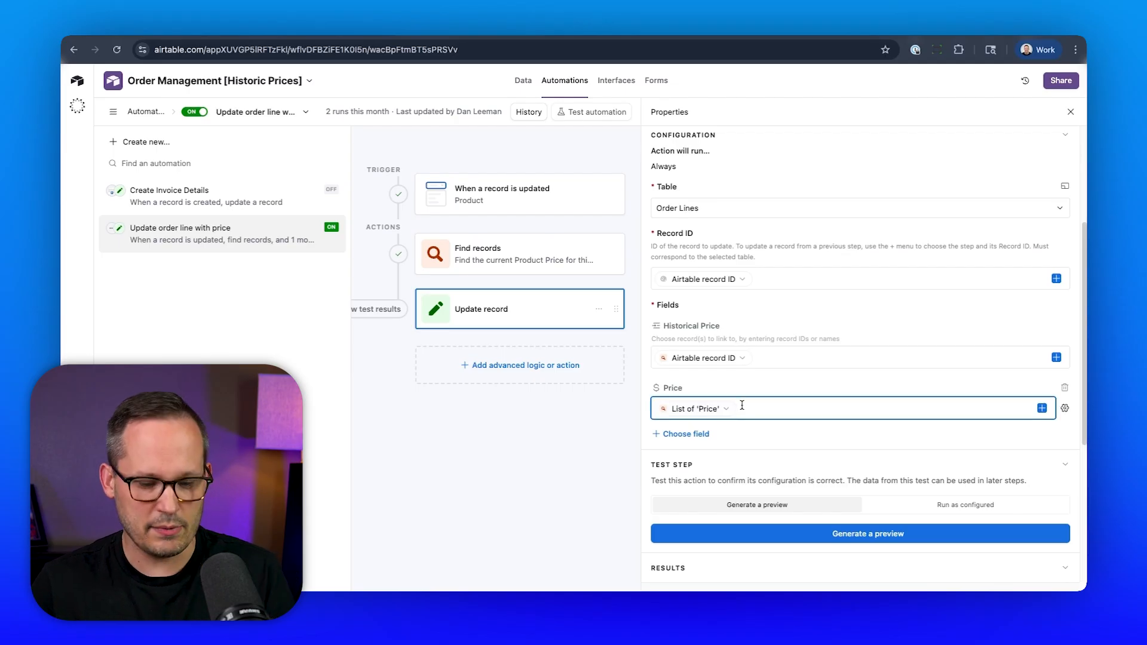
{"action": "key", "text": "BackSpace"}
{"action": "left_click", "coordinate": [1042, 408]}
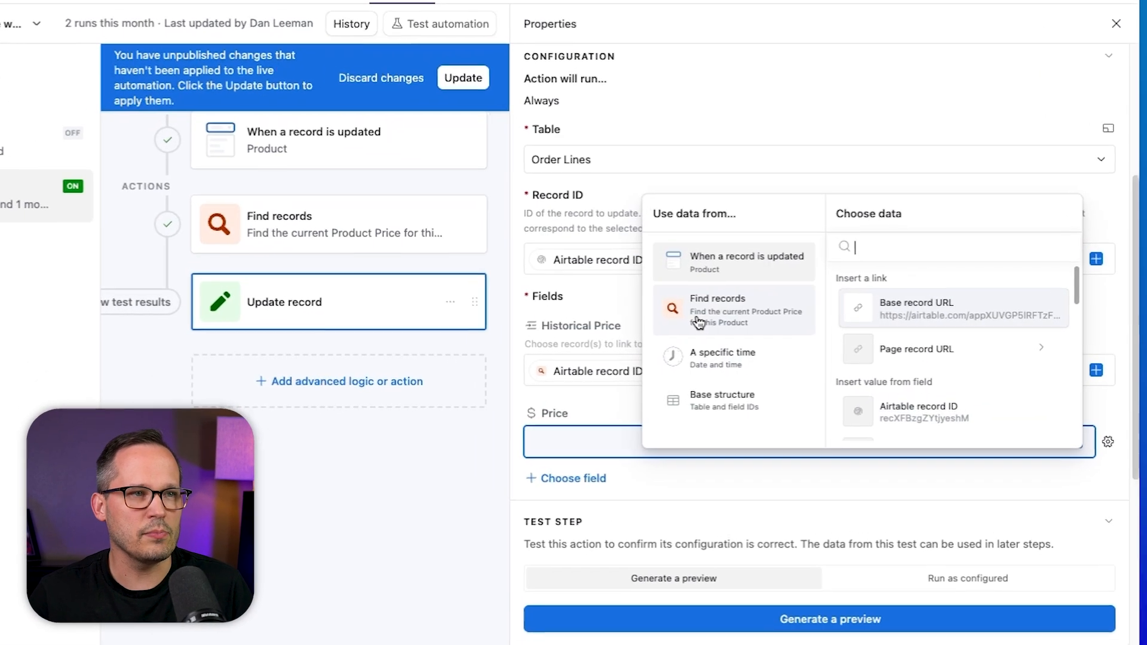
{"action": "left_click", "coordinate": [752, 308]}
{"action": "scroll", "coordinate": [953, 368], "scroll_direction": "down", "scroll_amount": 3}
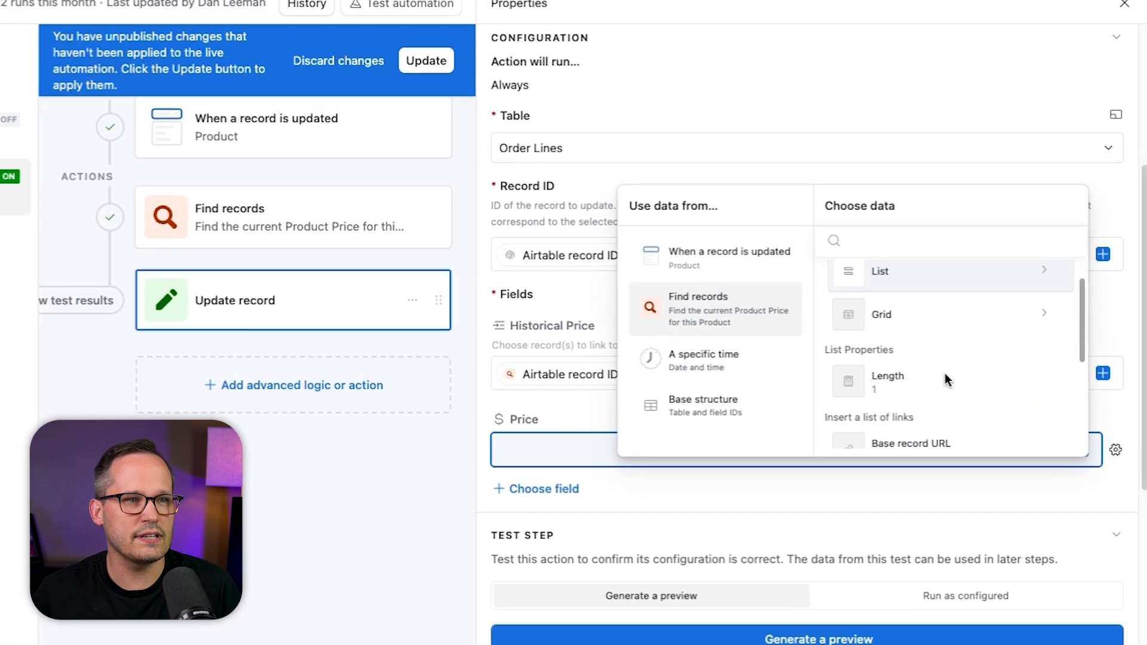
{"action": "scroll", "coordinate": [944, 376], "scroll_direction": "down", "scroll_amount": 2}
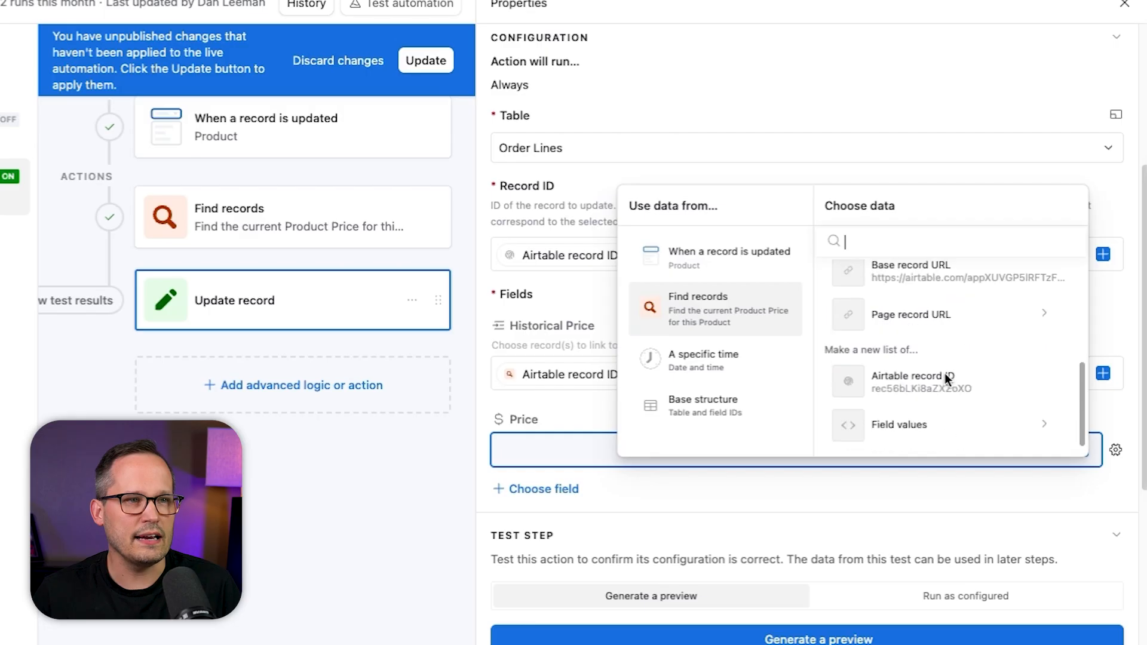
{"action": "left_click", "coordinate": [940, 422]}
{"action": "scroll", "coordinate": [940, 421], "scroll_direction": "down", "scroll_amount": 5}
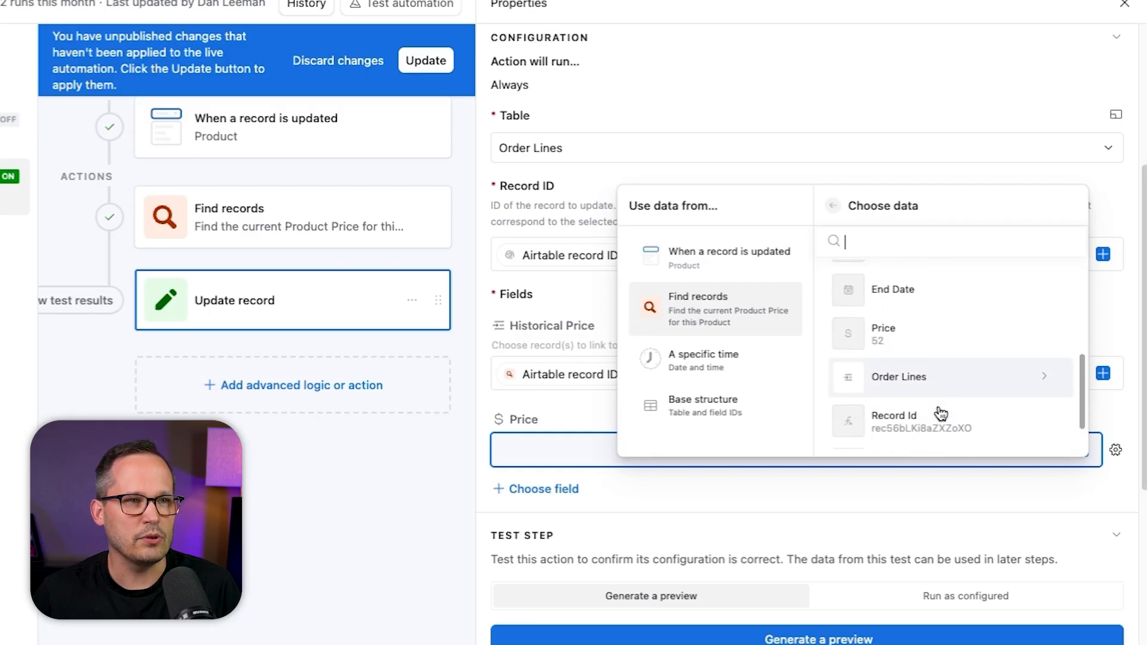
{"action": "left_click", "coordinate": [920, 339]}
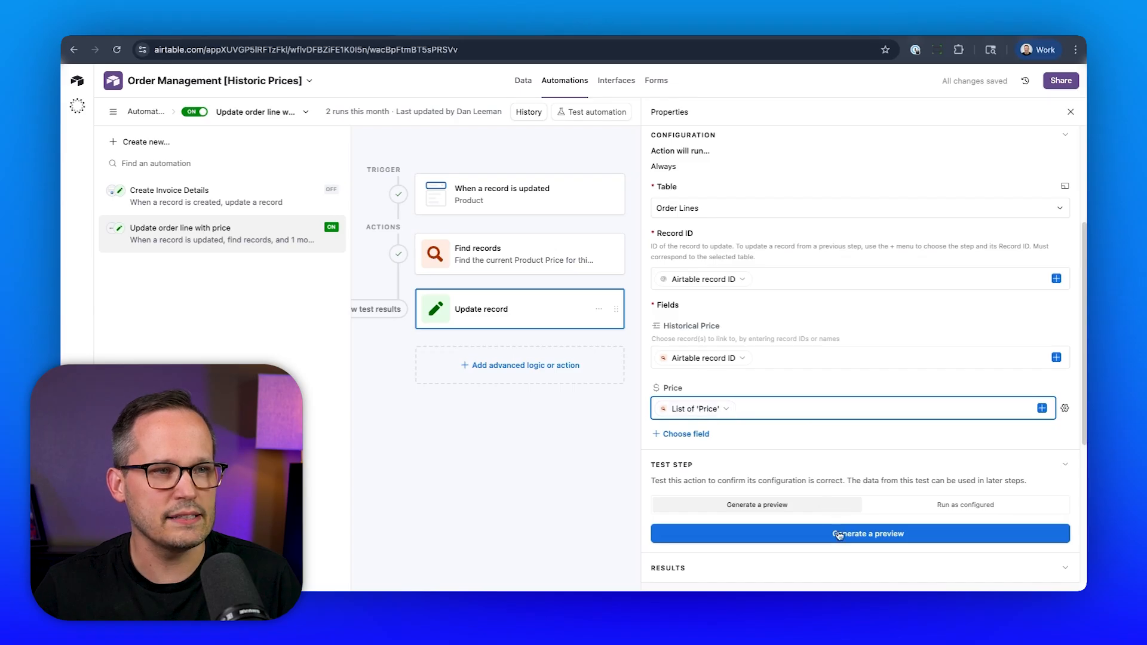
{"action": "left_click", "coordinate": [837, 533]}
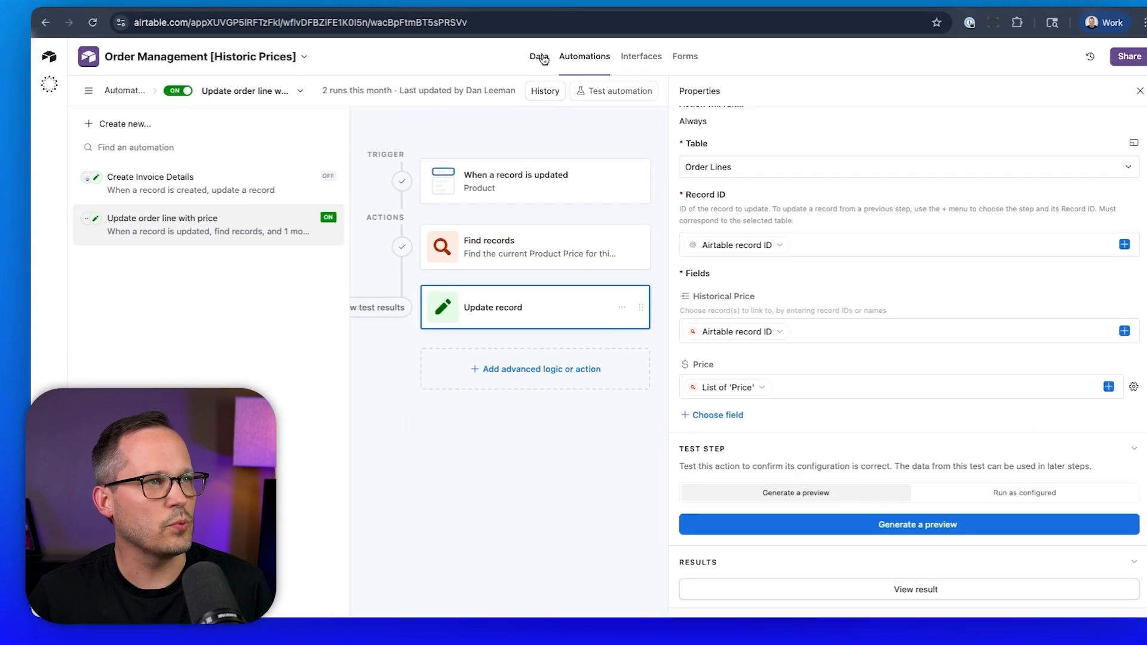
Add a new record in the Order Lines table and link its Product to Blue Widget
{"action": "left_click", "coordinate": [524, 81]}
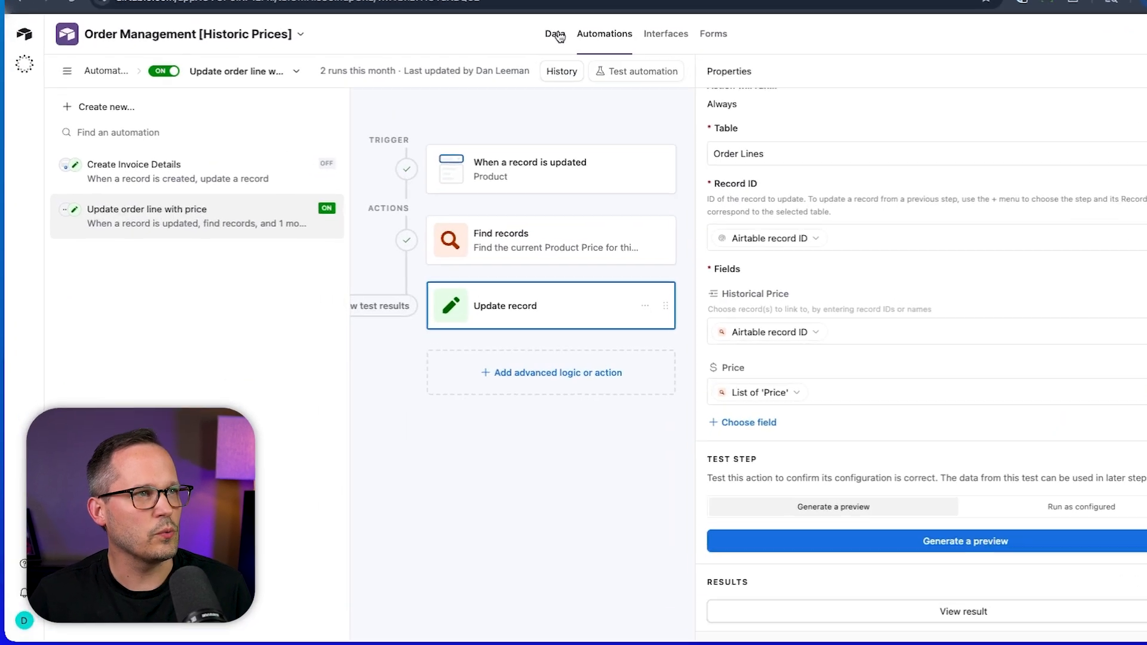
{"action": "scroll", "coordinate": [573, 490], "scroll_direction": "down", "scroll_amount": 2}
{"action": "scroll", "coordinate": [422, 499], "scroll_direction": "left", "scroll_amount": 10}
{"action": "left_click", "coordinate": [263, 535]}
{"action": "left_click", "coordinate": [604, 534]}
{"action": "left_click", "coordinate": [584, 532]}
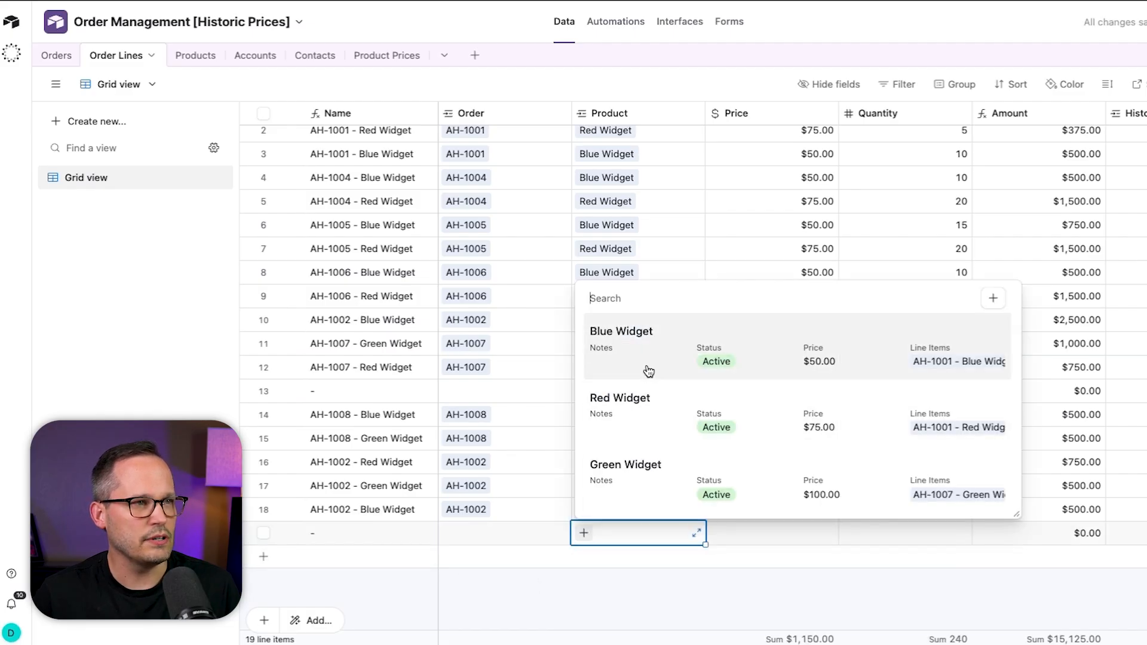
{"action": "left_click", "coordinate": [648, 371]}
{"action": "left_click", "coordinate": [930, 595]}
Check the Price and Historical Price values of the new Blue Widget order line
{"action": "scroll", "coordinate": [924, 462], "scroll_direction": "right", "scroll_amount": 3}
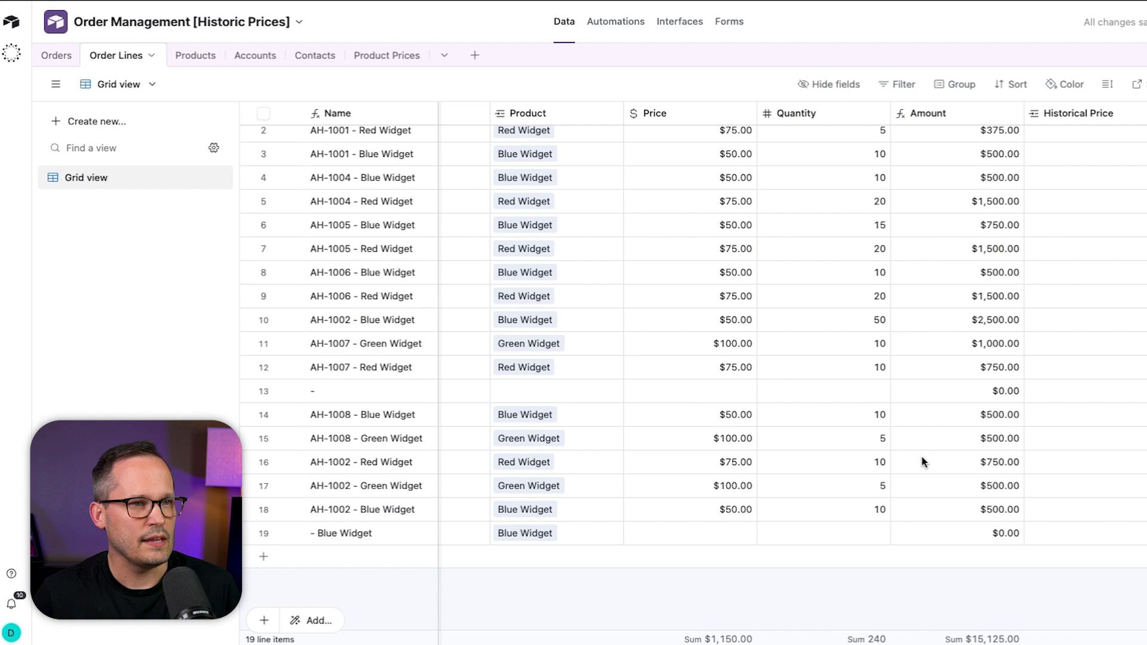
{"action": "scroll", "coordinate": [923, 461], "scroll_direction": "down", "scroll_amount": 1}
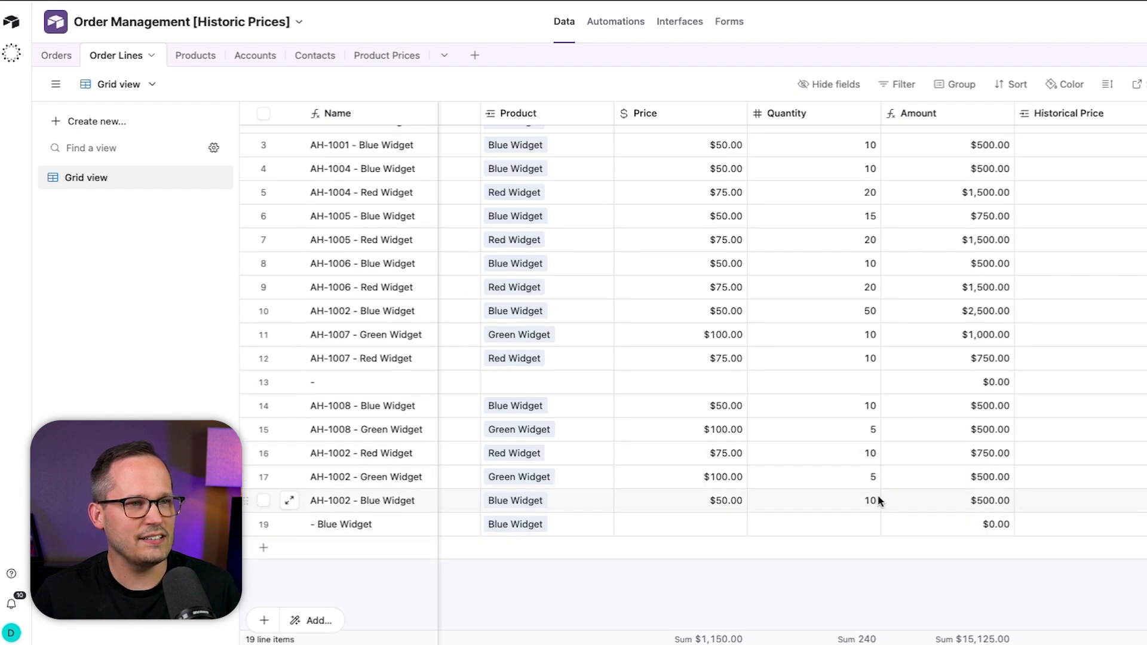
{"action": "scroll", "coordinate": [801, 499], "scroll_direction": "right", "scroll_amount": 3}
{"action": "scroll", "coordinate": [880, 500], "scroll_direction": "left", "scroll_amount": 3}
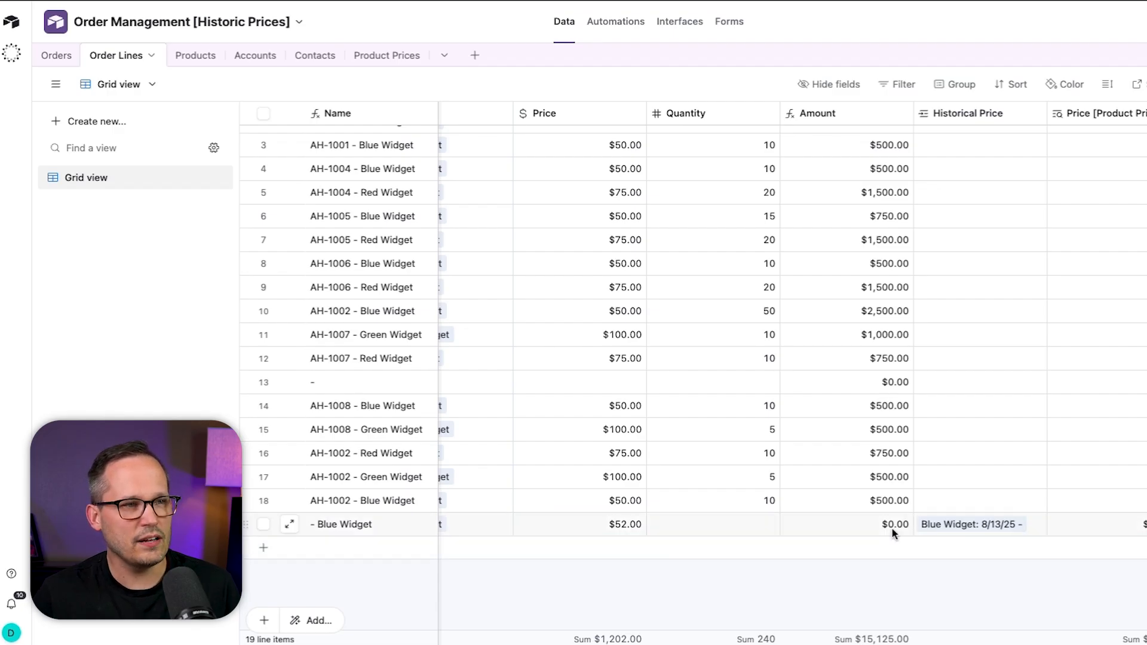
{"action": "left_click", "coordinate": [621, 524]}
{"action": "left_click", "coordinate": [671, 579]}
{"action": "left_click", "coordinate": [625, 524]}
{"action": "left_click", "coordinate": [680, 556]}
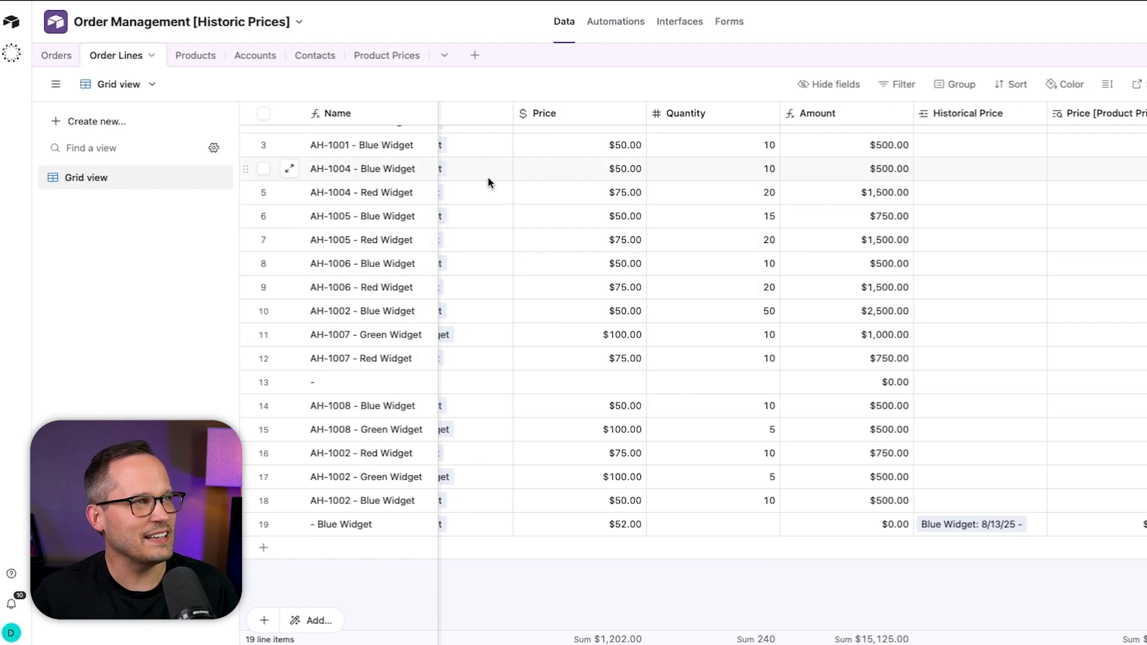
Review the Blue Widget records in the Product Prices table, including their dates, prices and linked order lines
{"action": "left_click", "coordinate": [392, 67]}
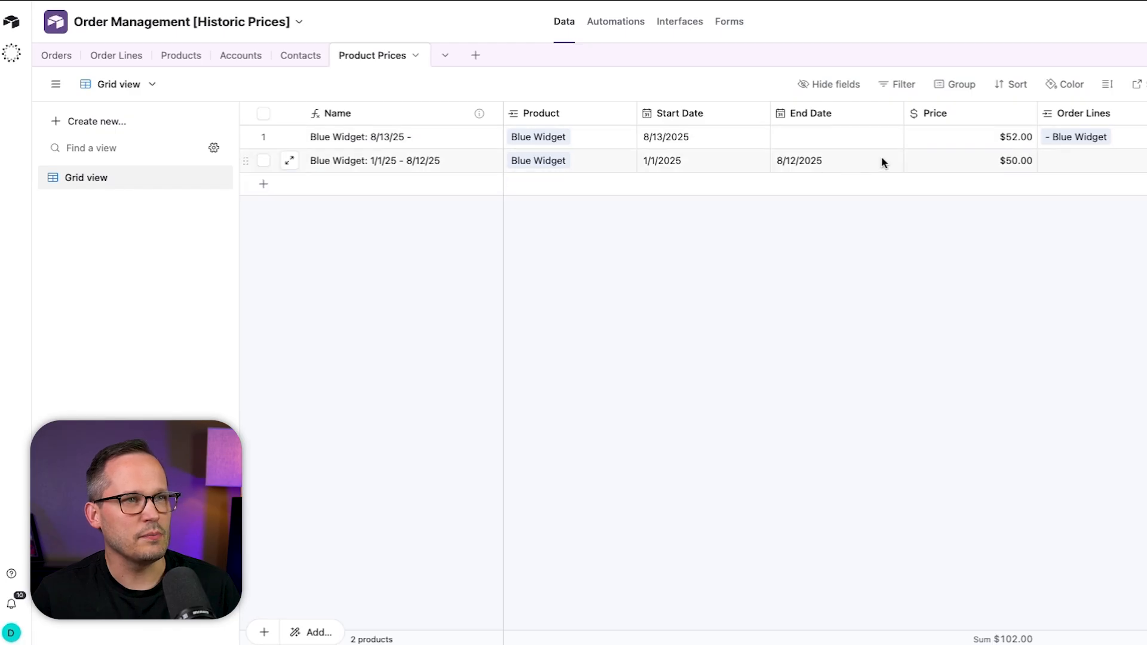
{"action": "scroll", "coordinate": [1003, 166], "scroll_direction": "right", "scroll_amount": 1}
{"action": "scroll", "coordinate": [994, 158], "scroll_direction": "left", "scroll_amount": 1}
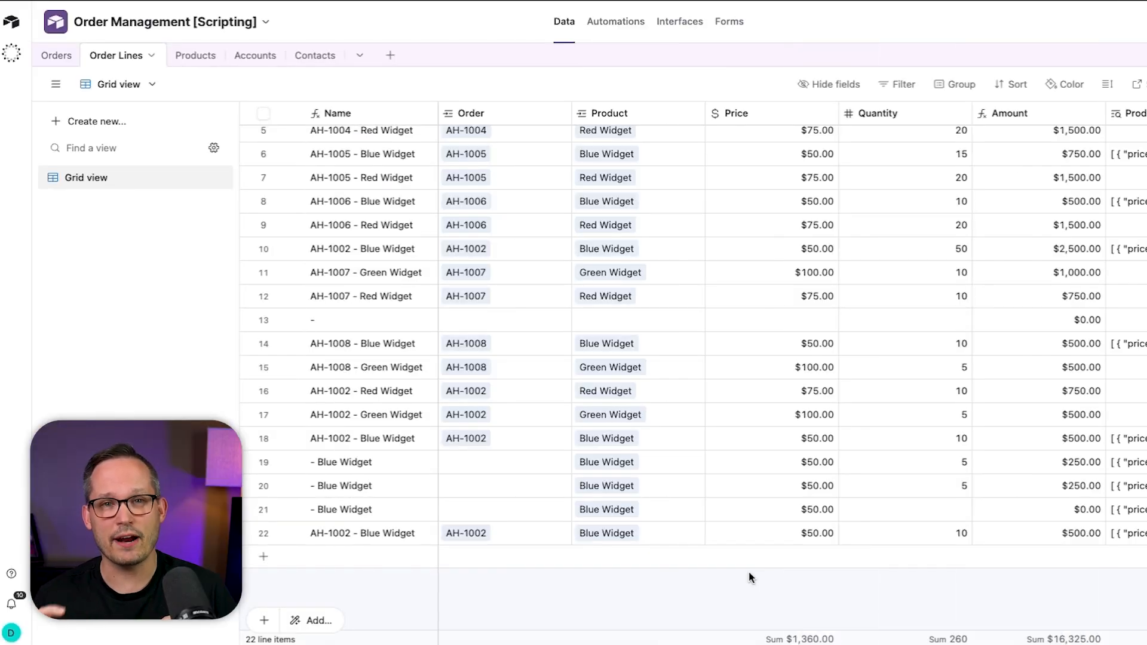
Open Blue Widget's expanded Product Prices text in the Scripting base's Products table and read its JSON price entries
{"action": "left_click", "coordinate": [198, 60]}
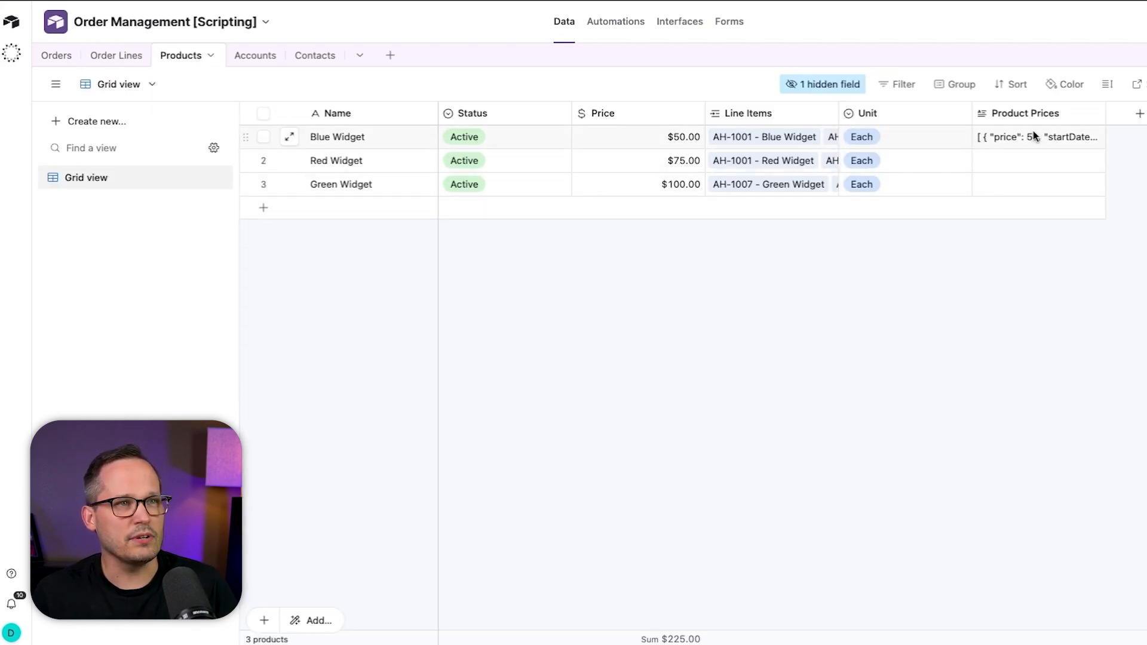
{"action": "left_click", "coordinate": [1035, 135]}
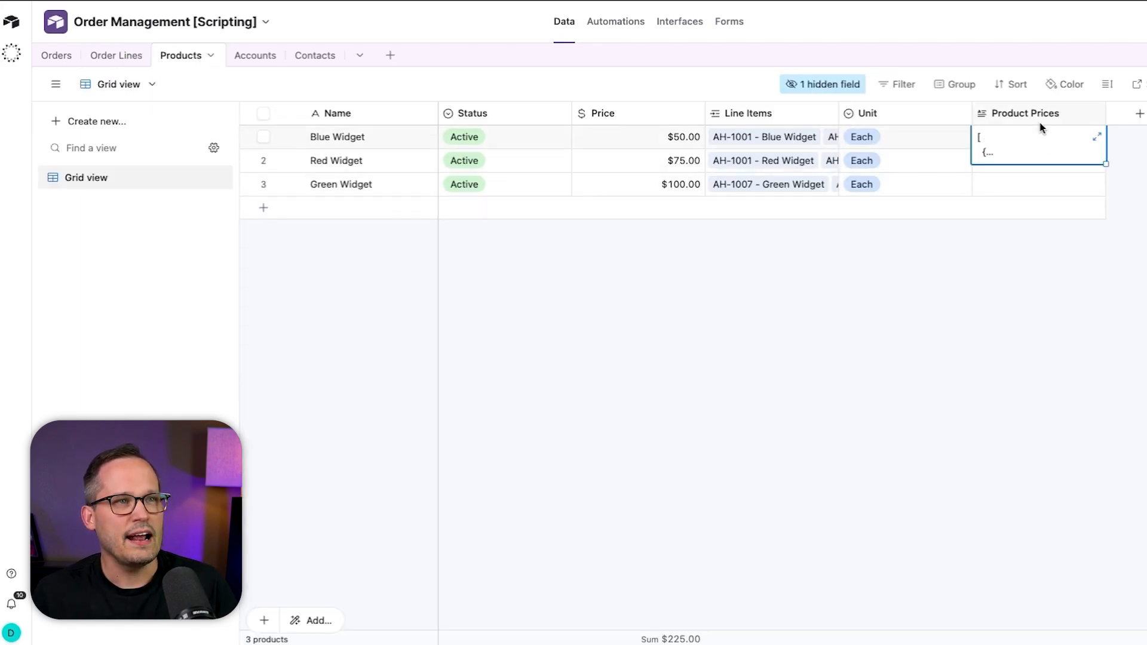
{"action": "left_click", "coordinate": [1095, 139]}
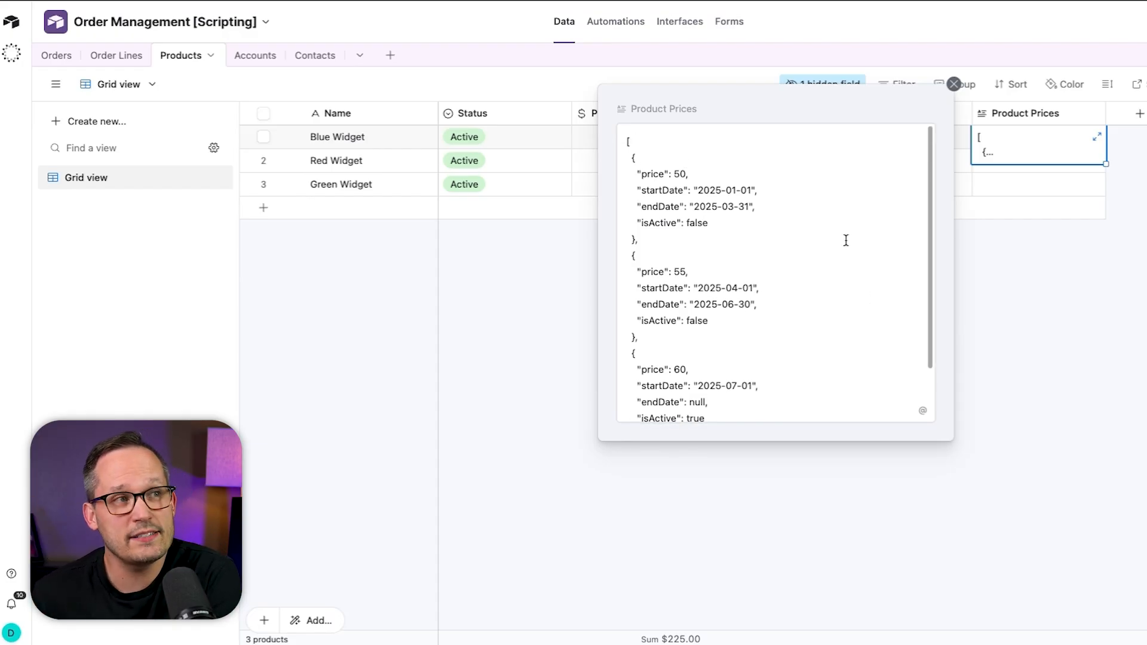
{"action": "scroll", "coordinate": [703, 206], "scroll_direction": "down", "scroll_amount": 1}
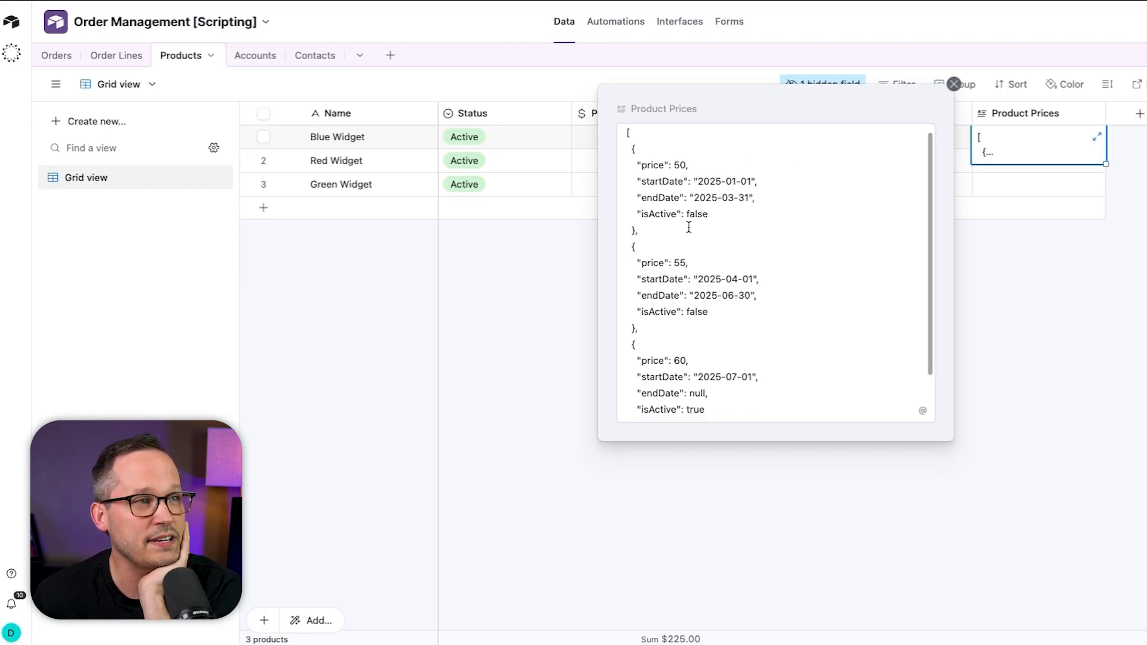
Read through Blue Widget's JSON price entries and review the price and date fields in the Order Lines table
{"action": "scroll", "coordinate": [682, 225], "scroll_direction": "down", "scroll_amount": 2}
{"action": "scroll", "coordinate": [673, 167], "scroll_direction": "up", "scroll_amount": 3}
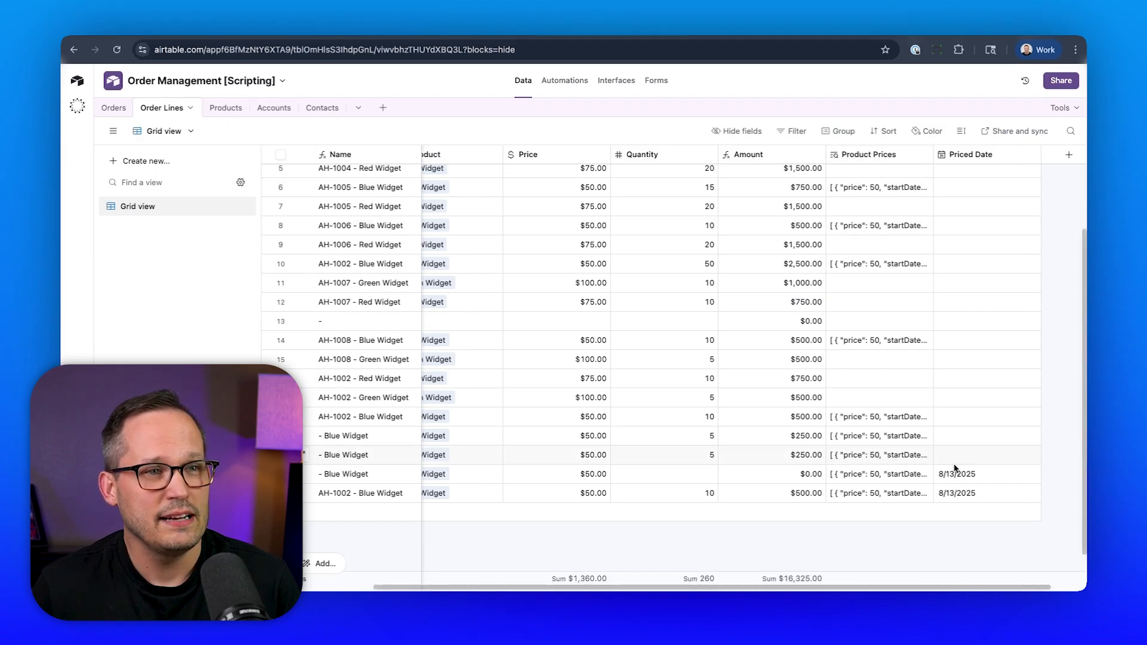
{"action": "scroll", "coordinate": [932, 398], "scroll_direction": "left", "scroll_amount": 3}
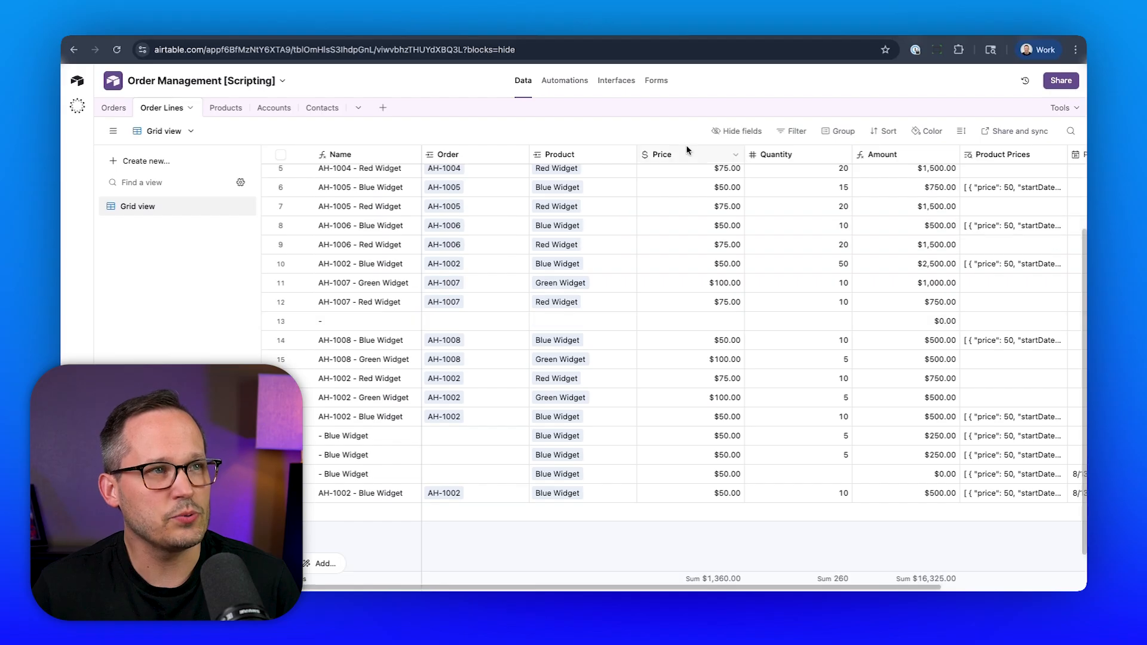
Review the Price Line Item automation's record-updated trigger and the input variables of its Run a script action
{"action": "left_click", "coordinate": [560, 84]}
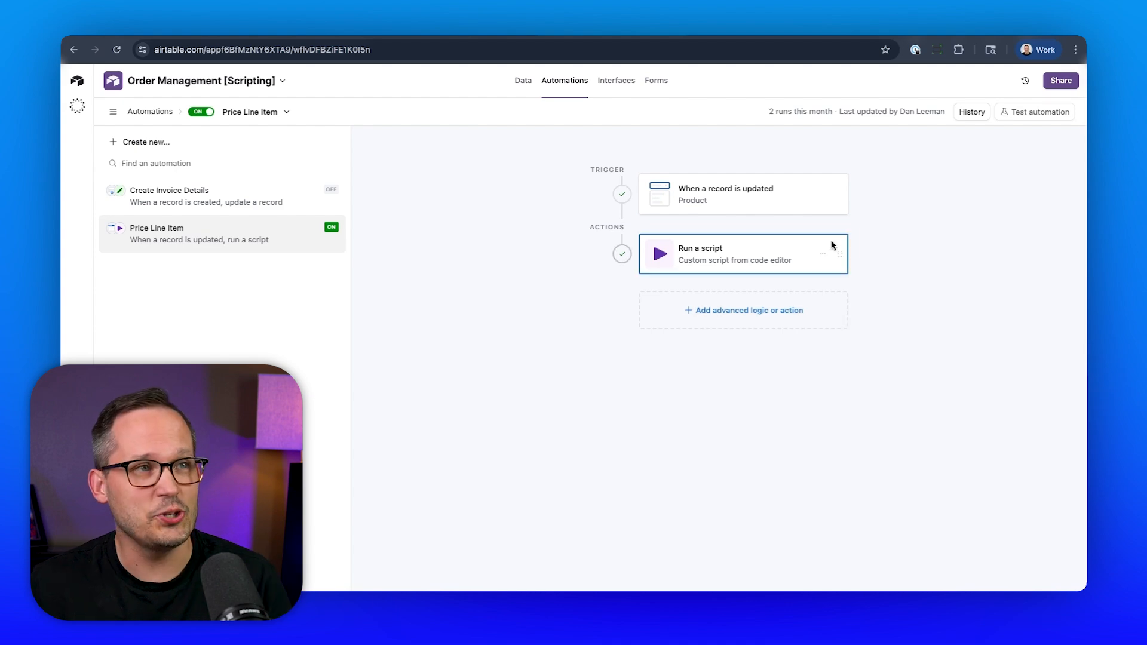
{"action": "left_click", "coordinate": [797, 208]}
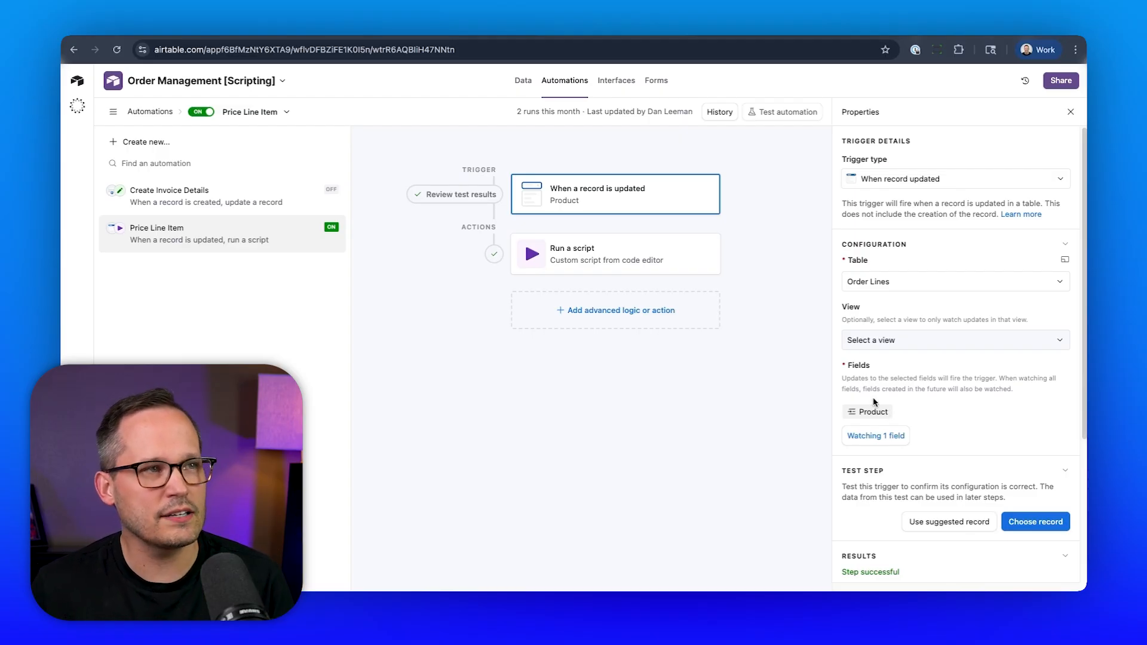
{"action": "left_click", "coordinate": [648, 251]}
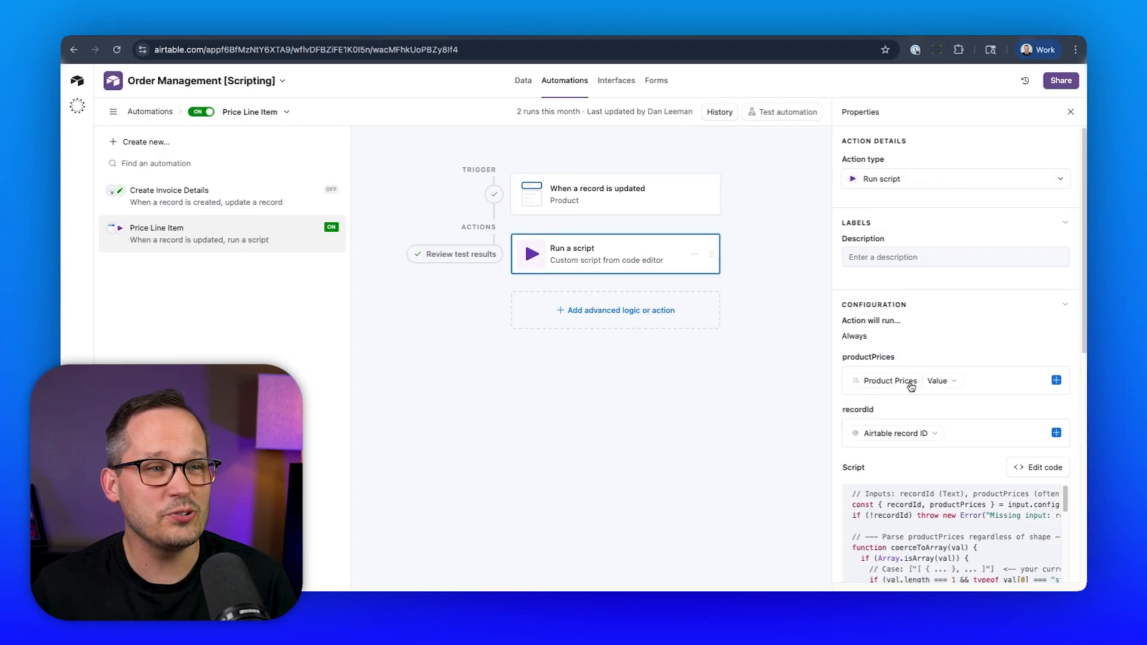
Open the action's script code, examine its productPrices parsing and test output, and close the script editor
{"action": "left_click", "coordinate": [1030, 466]}
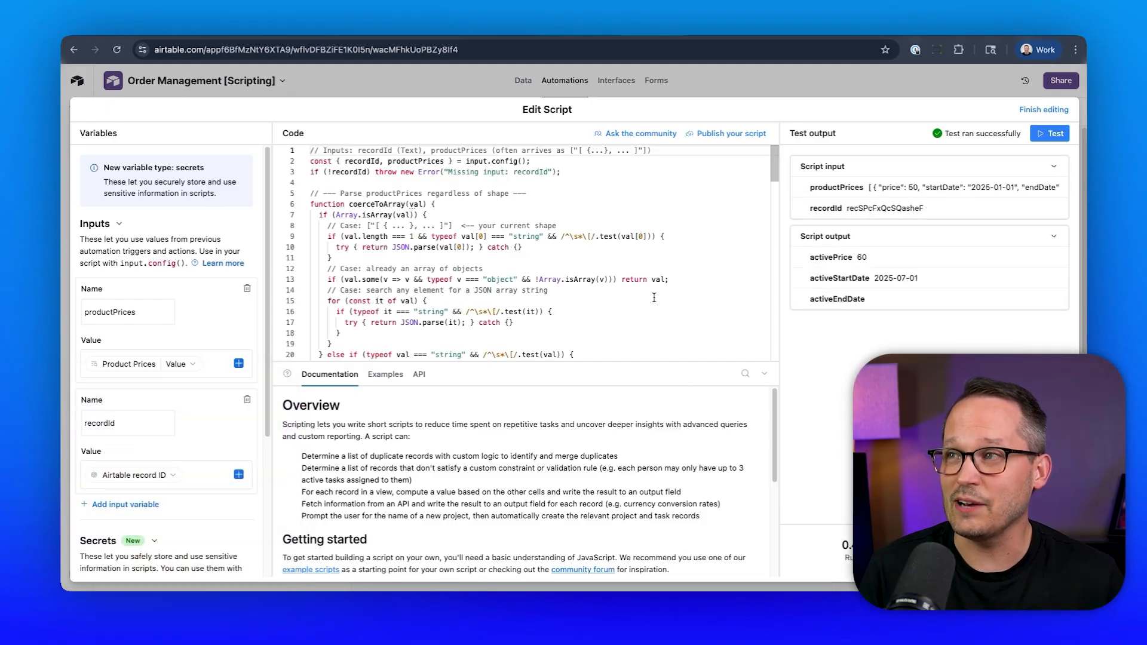
{"action": "scroll", "coordinate": [654, 297], "scroll_direction": "down", "scroll_amount": 1}
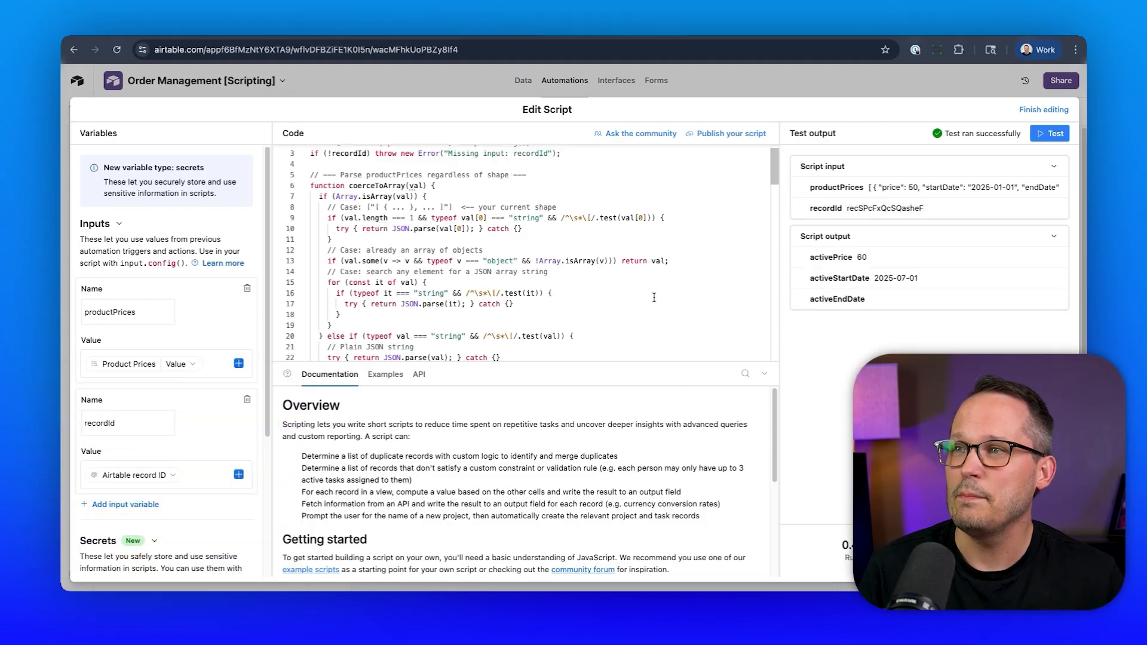
{"action": "scroll", "coordinate": [654, 297], "scroll_direction": "up", "scroll_amount": 1}
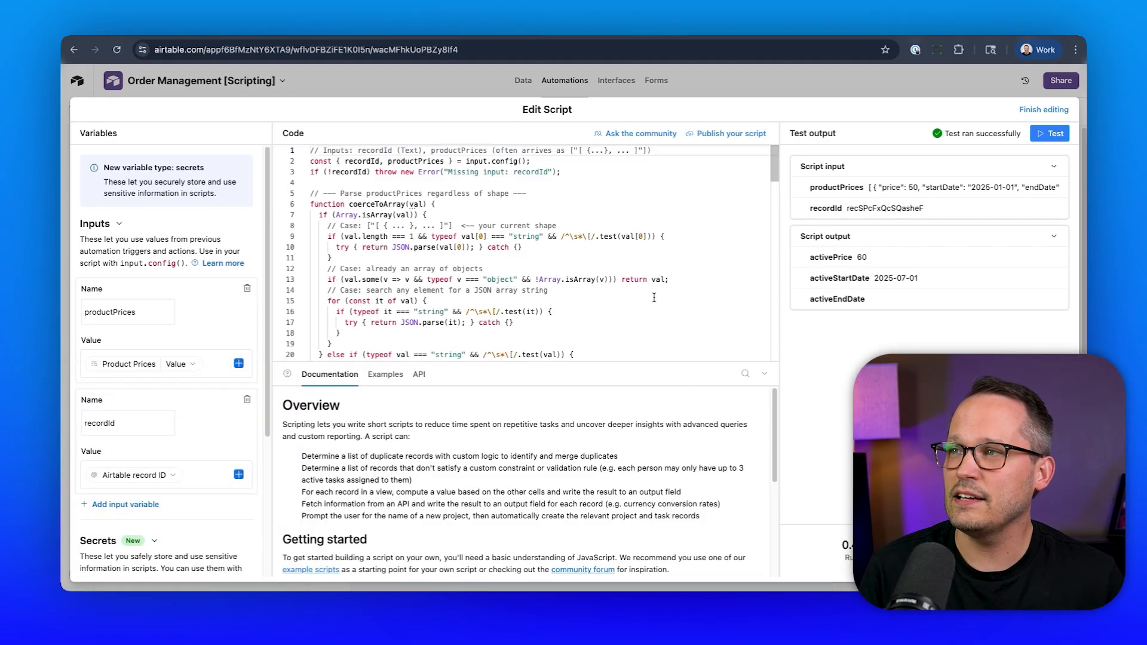
{"action": "left_click", "coordinate": [918, 78]}
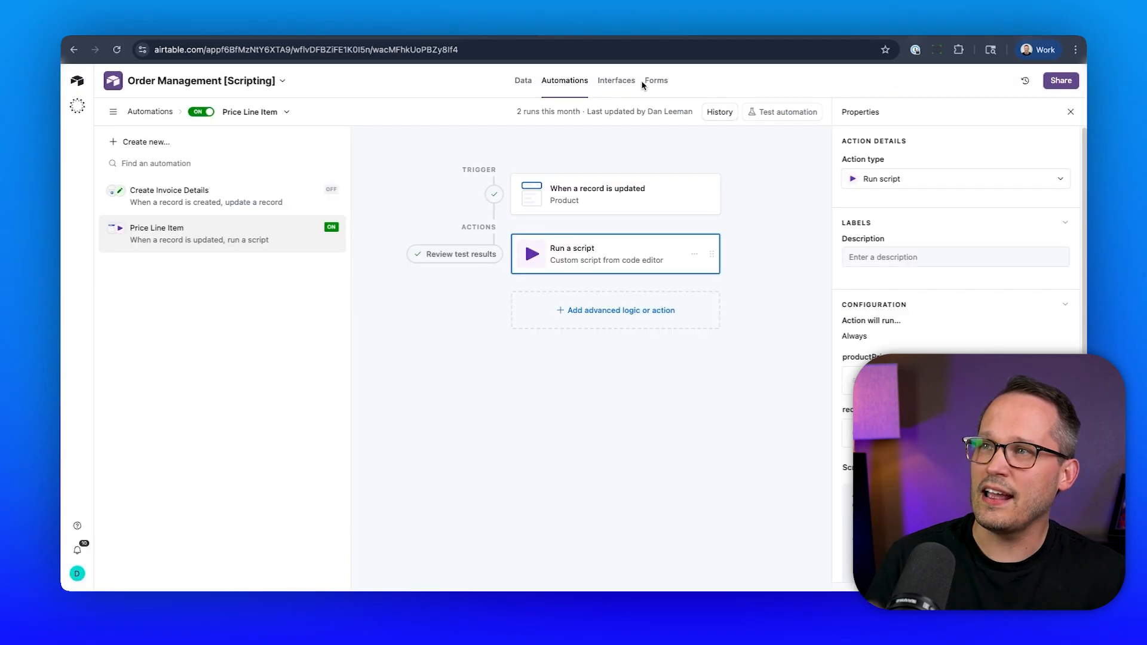
Return to the Products table data and read Blue Widget's expanded Product Prices JSON through to its final entry
{"action": "left_click", "coordinate": [523, 82]}
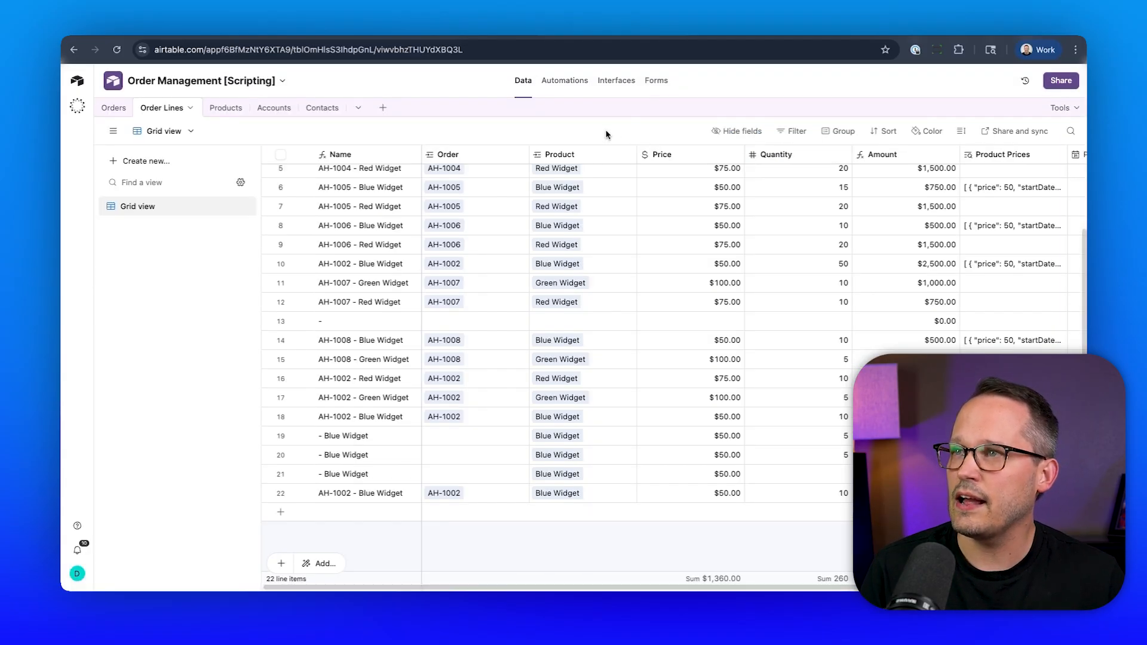
{"action": "left_click", "coordinate": [227, 113]}
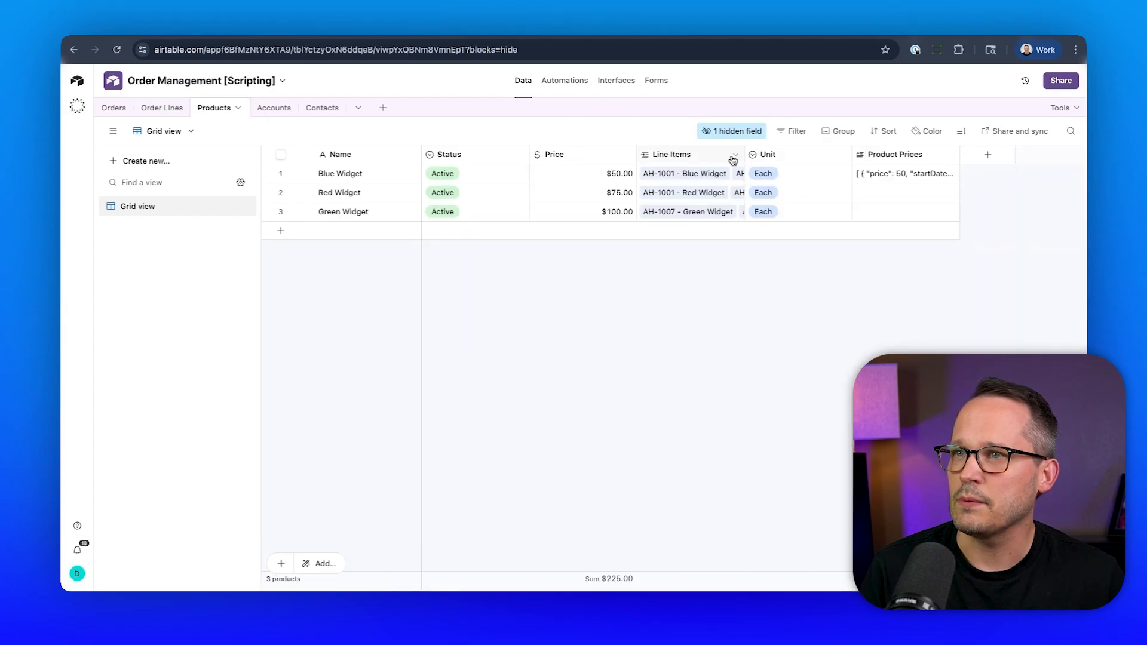
{"action": "left_click", "coordinate": [930, 180]}
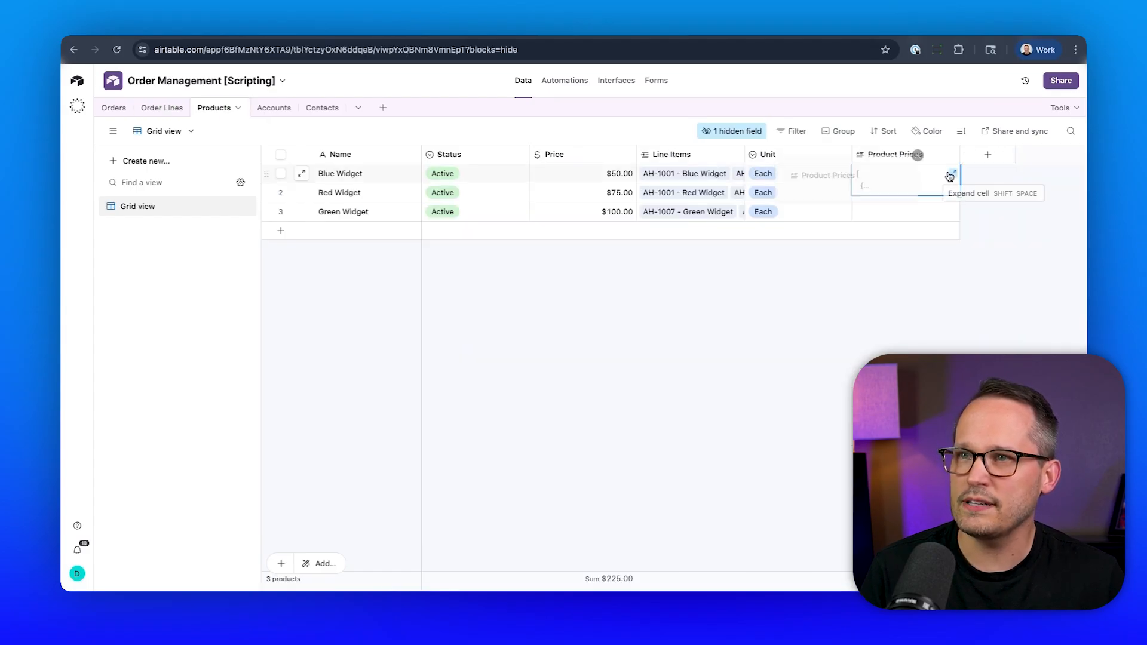
{"action": "left_click", "coordinate": [952, 173]}
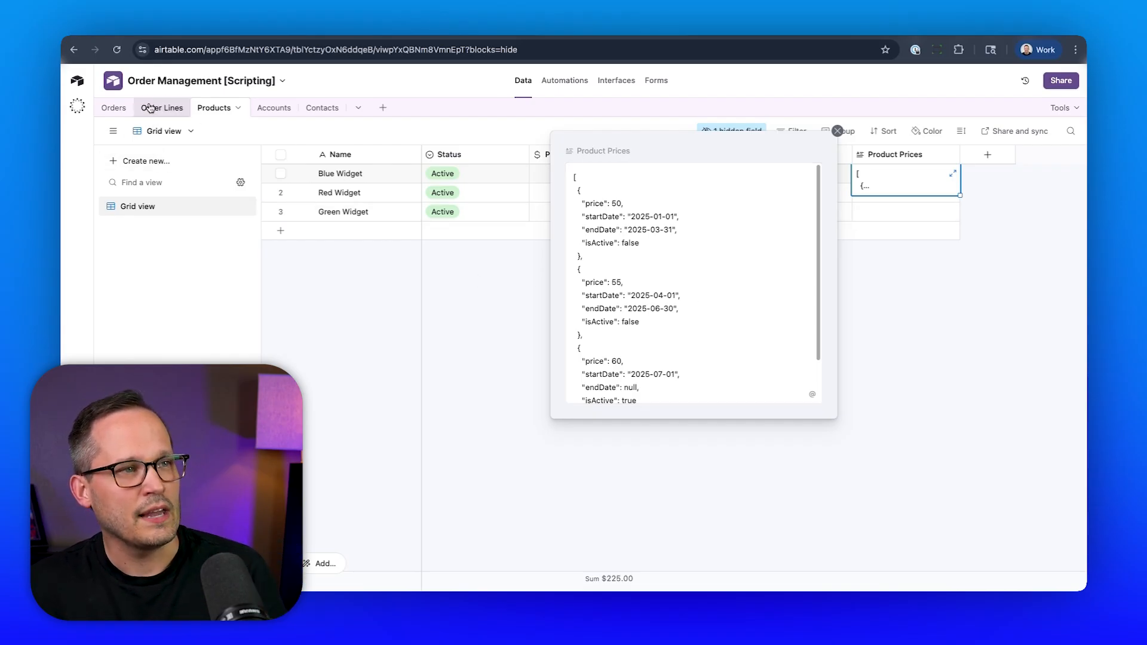
{"action": "scroll", "coordinate": [632, 297], "scroll_direction": "down", "scroll_amount": 2}
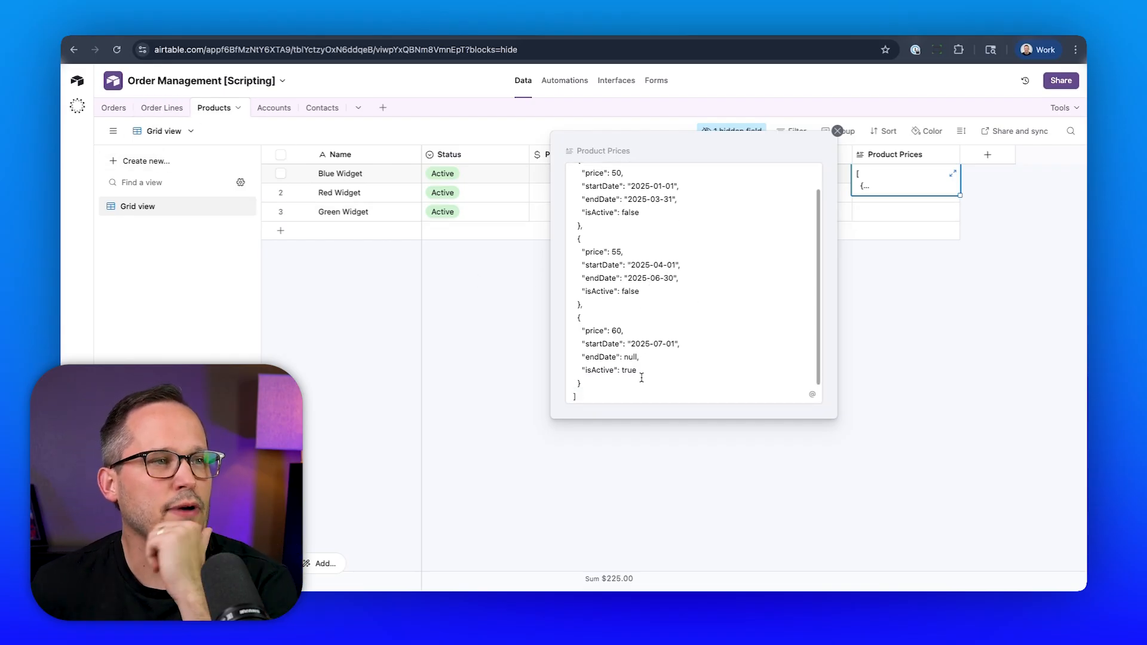